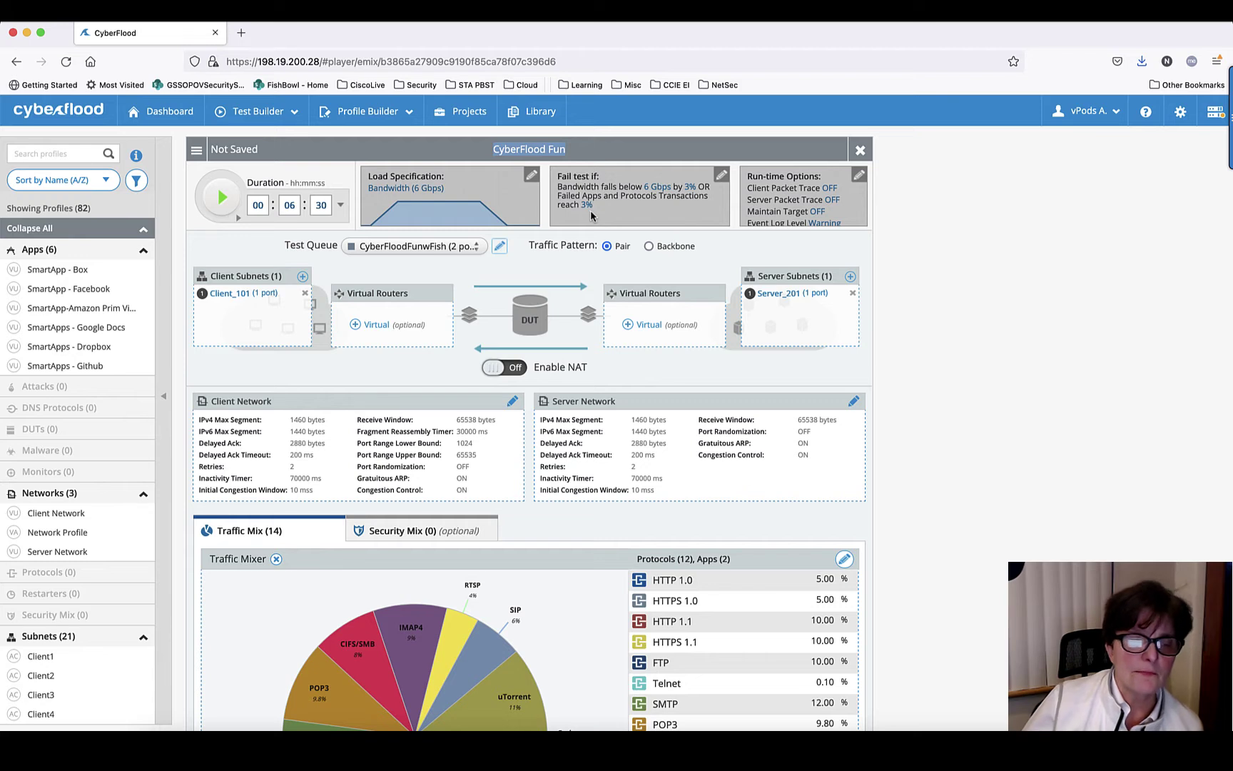
Step: Start a client-side IPv4 virtual router profile and name it "Fun with Fish Client VR"
{"action": "mouse_move", "coordinate": [233, 301]}
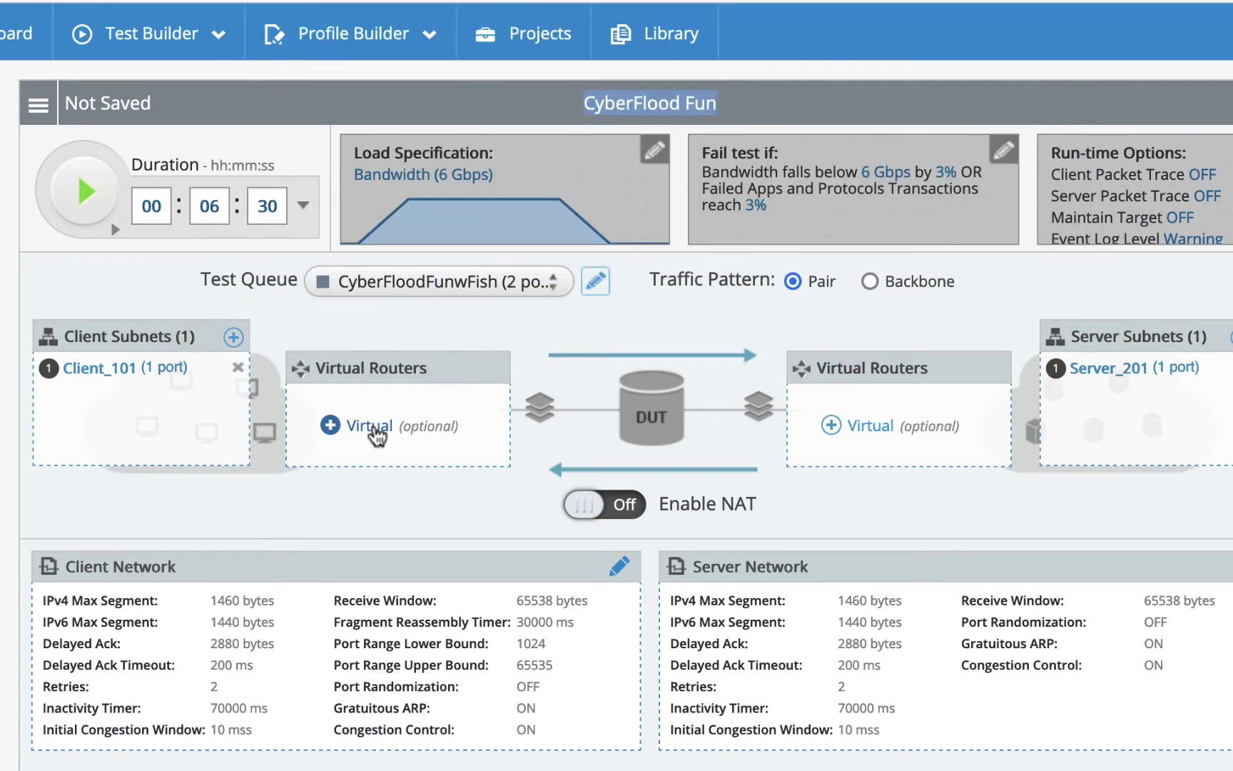
{"action": "left_click", "coordinate": [370, 428]}
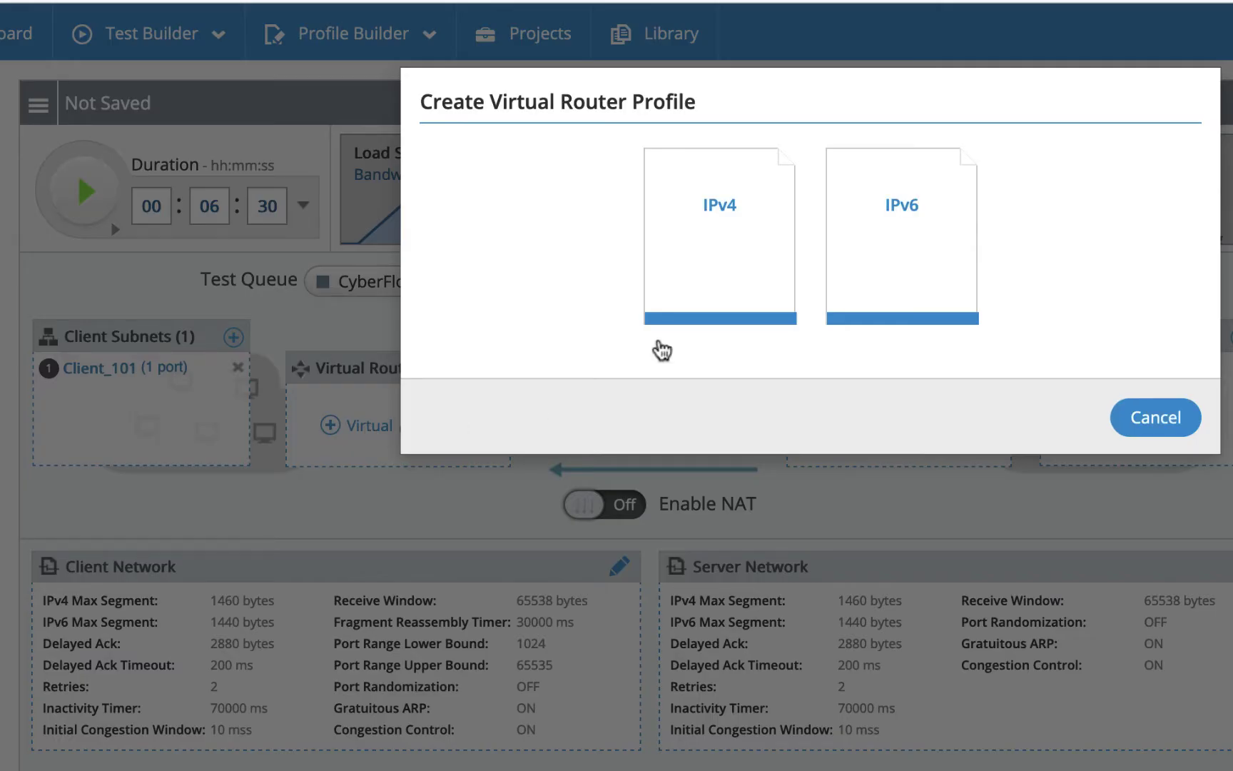
{"action": "left_click", "coordinate": [726, 212]}
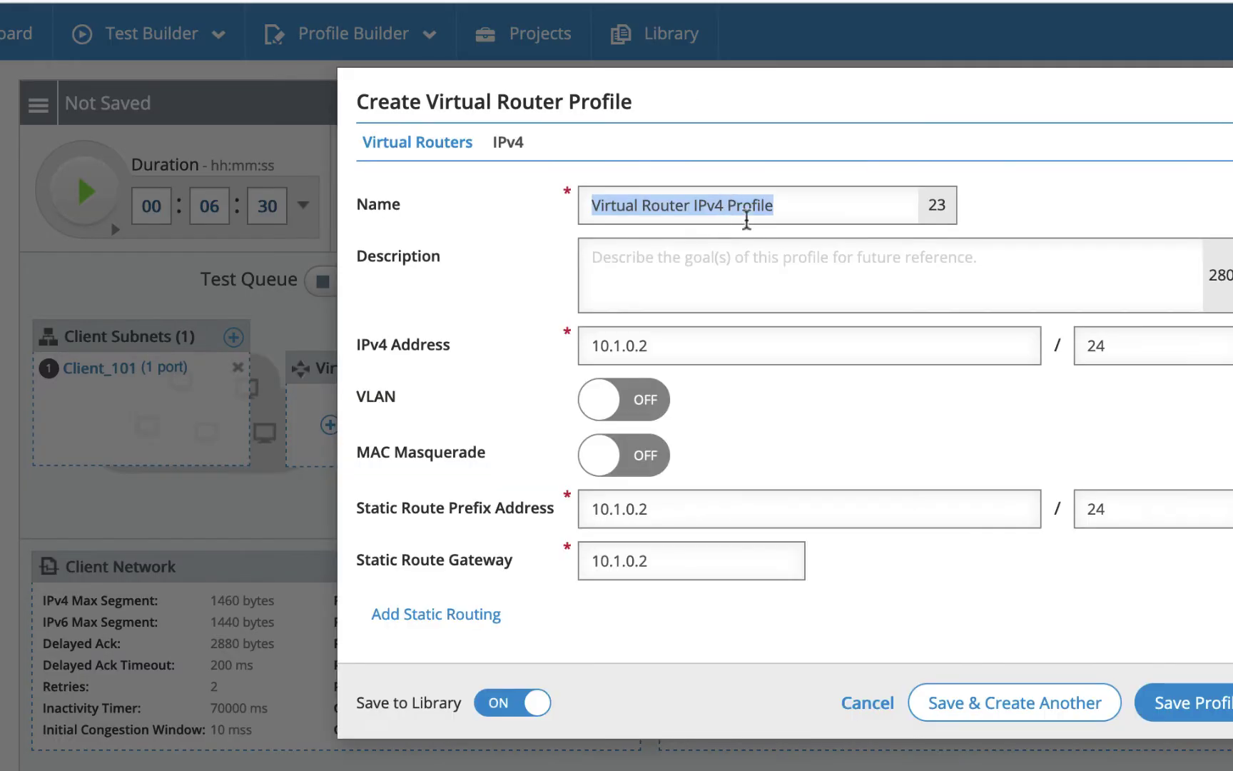
{"action": "key", "text": "BackSpace"}
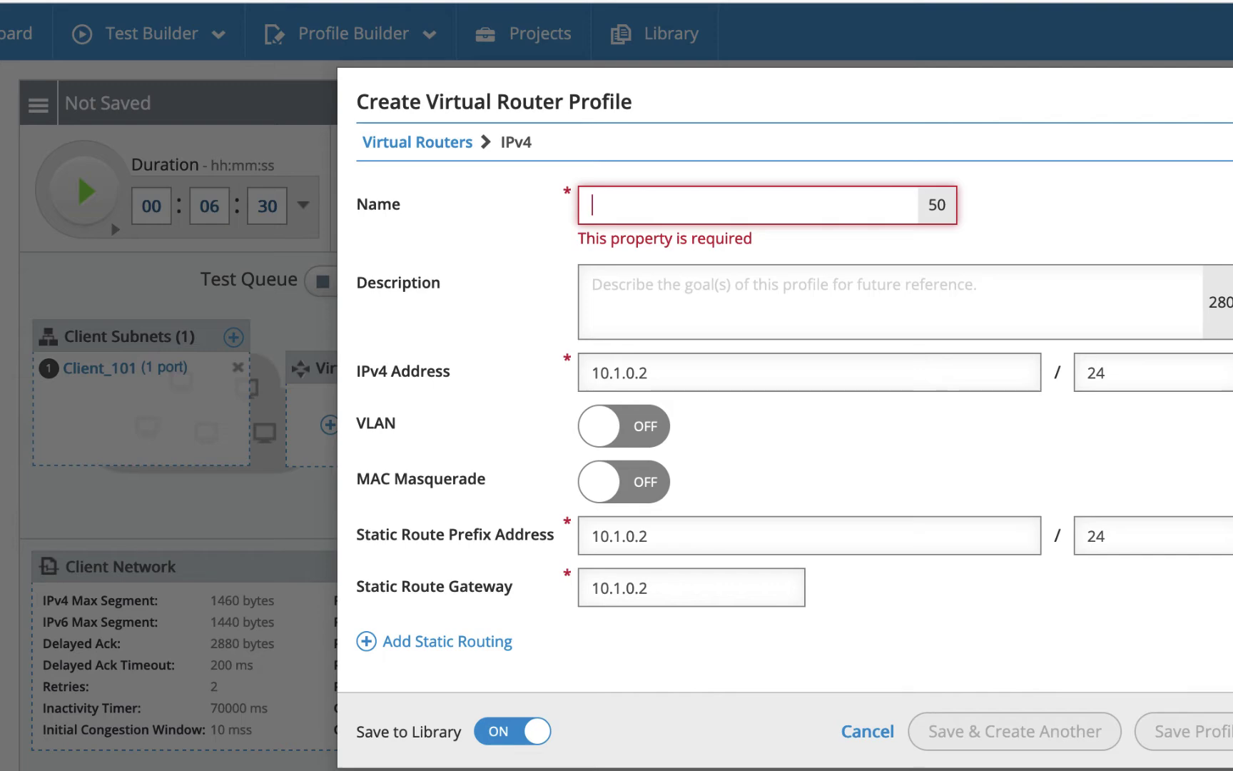
{"action": "type", "text": "Fun"}
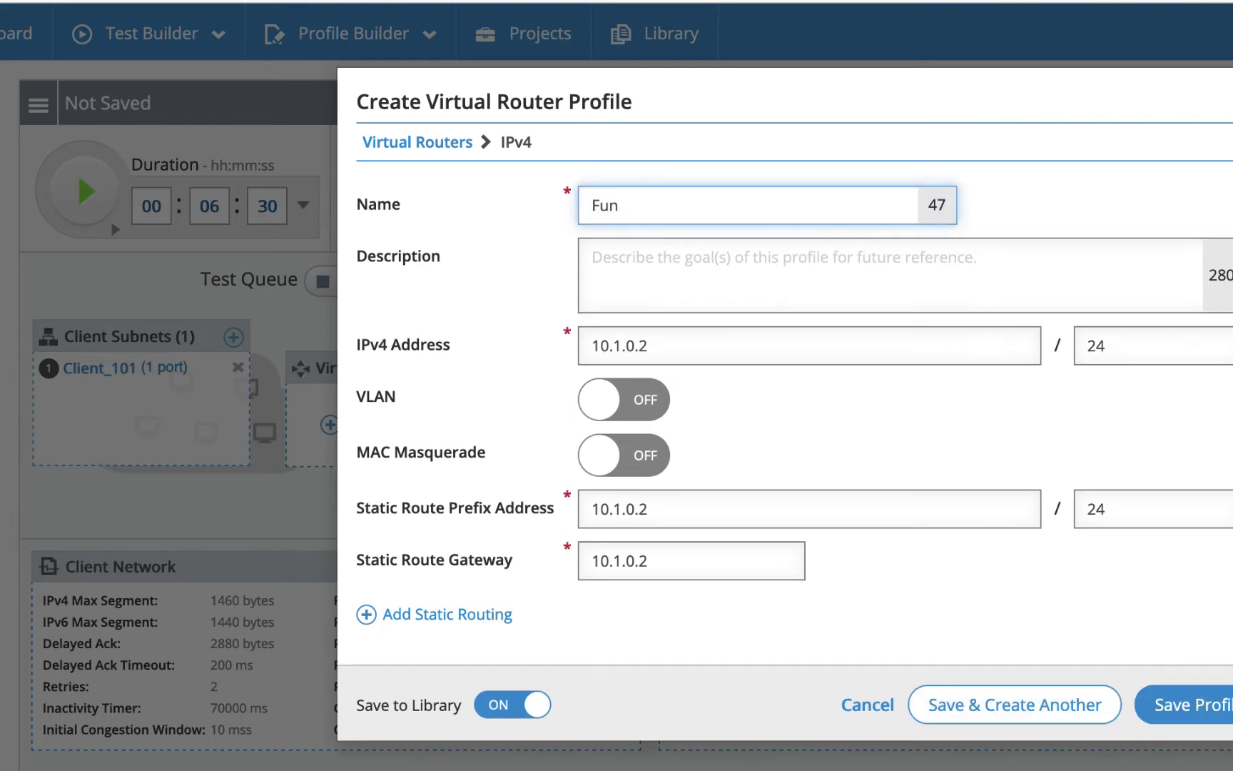
{"action": "type", "text": " with Fish Client"}
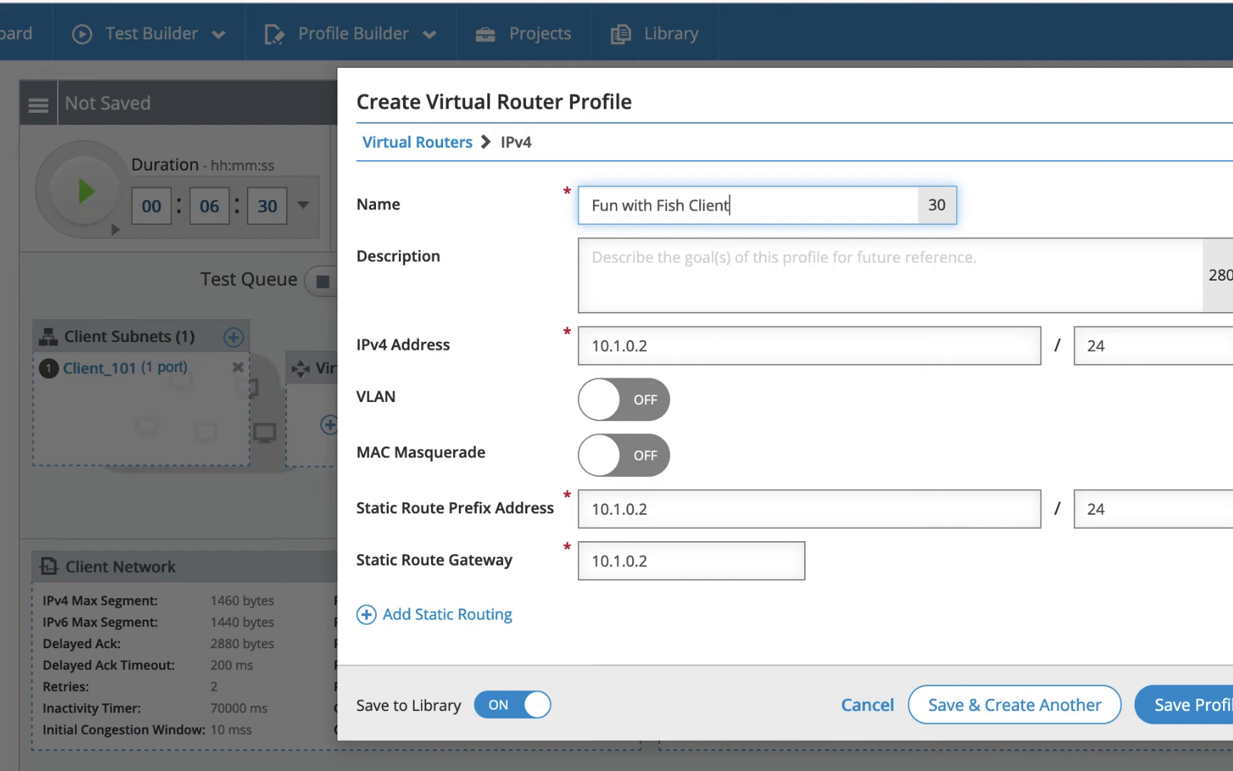
{"action": "type", "text": " VR"}
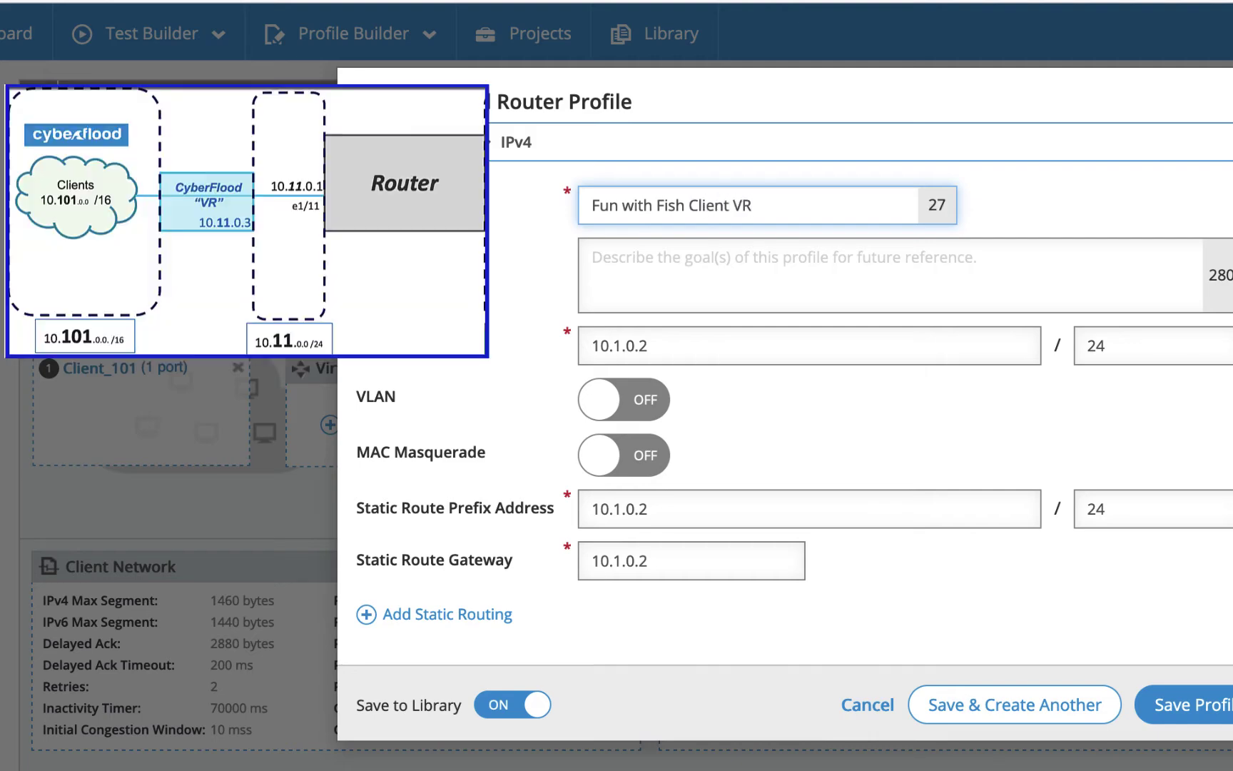
Step: Set the client virtual router's IPv4 address to 10.11.0.3
{"action": "left_click_drag", "start_coordinate": [675, 350], "coordinate": [506, 333]}
{"action": "key", "text": "BackSpace"}
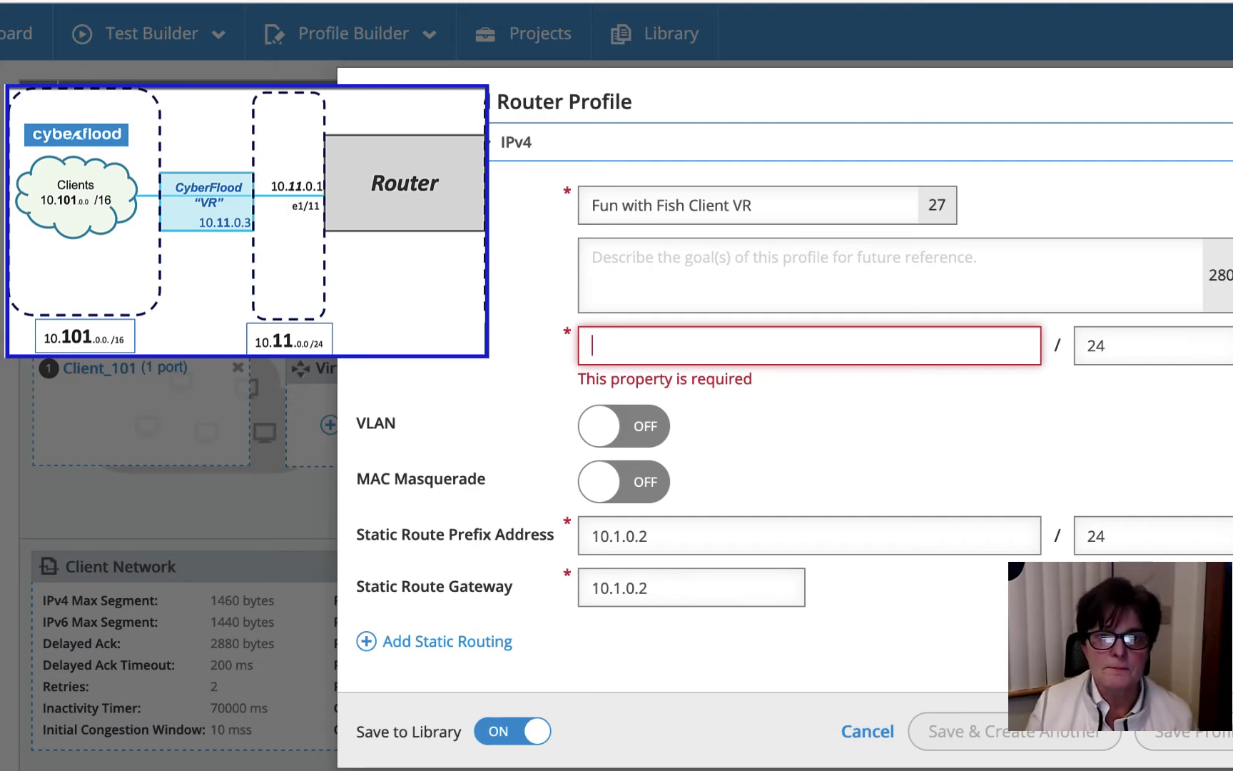
{"action": "type", "text": "10.11."}
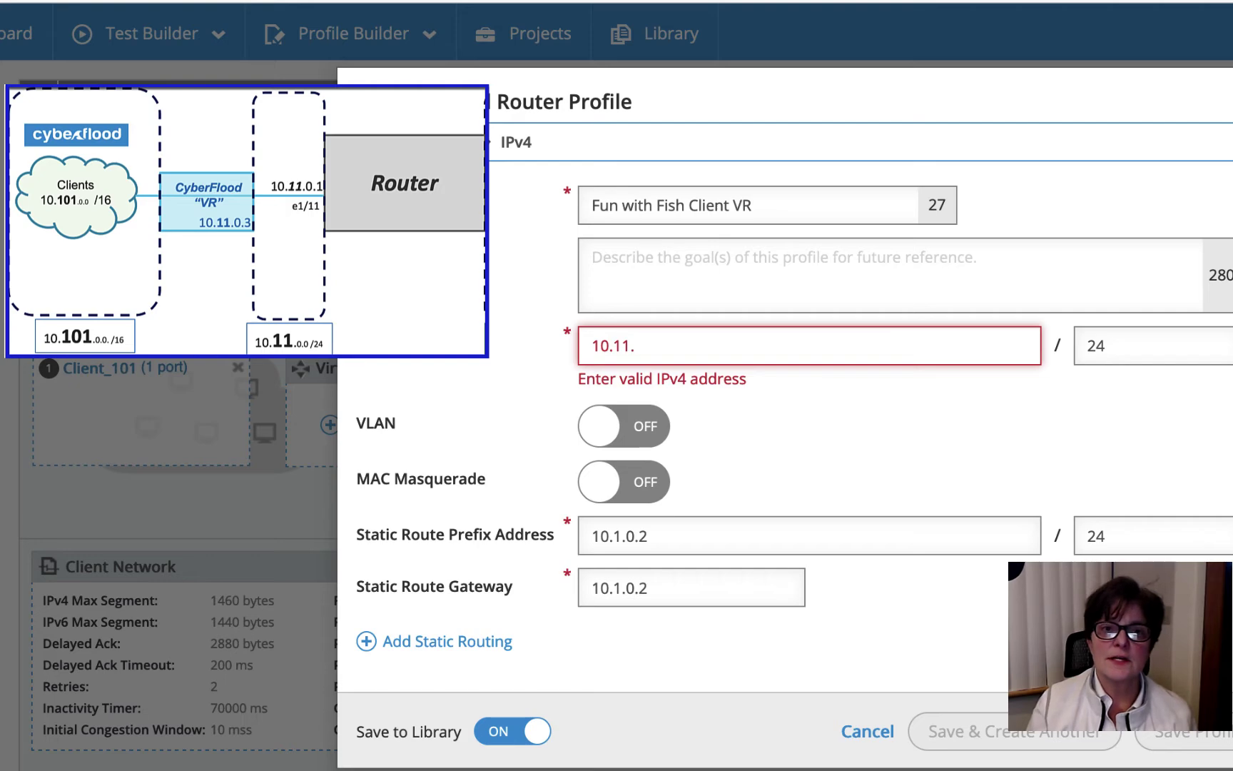
{"action": "type", "text": "0.3"}
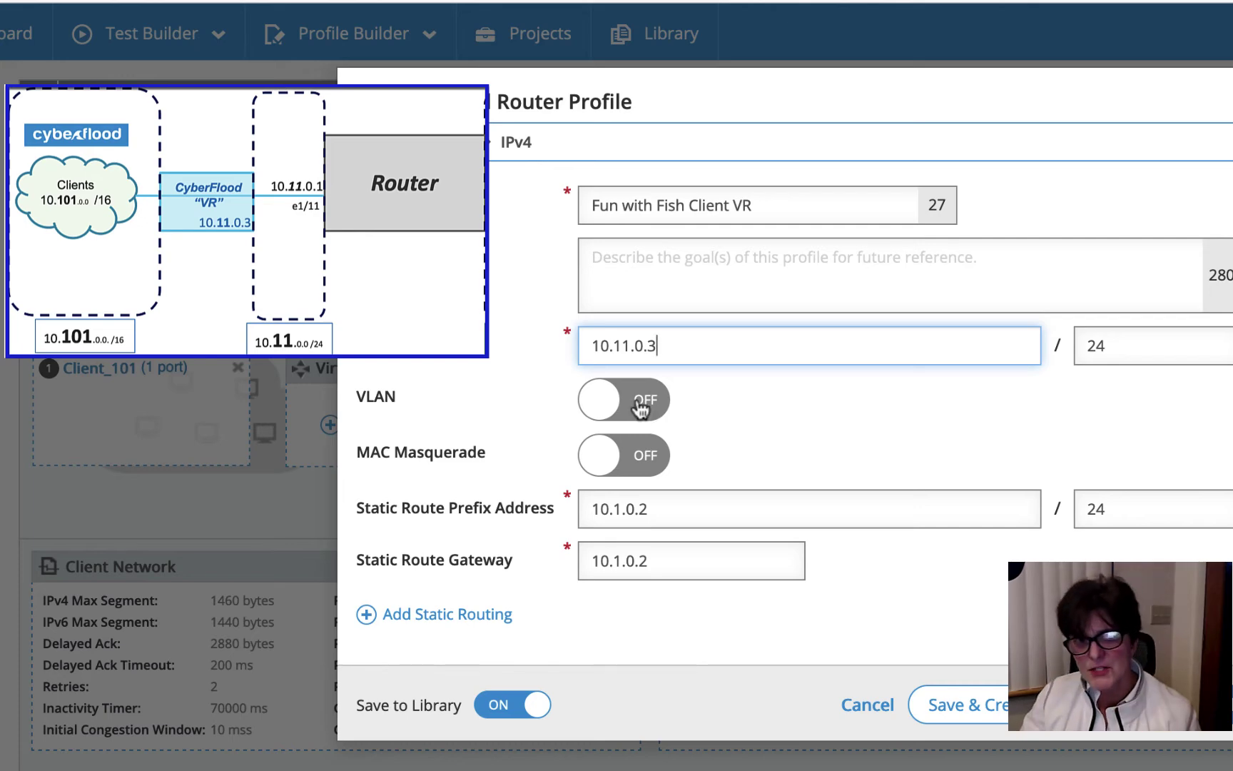
Step: Set the client virtual router's static route prefix to 10.201.0.0/16
{"action": "left_click", "coordinate": [667, 511]}
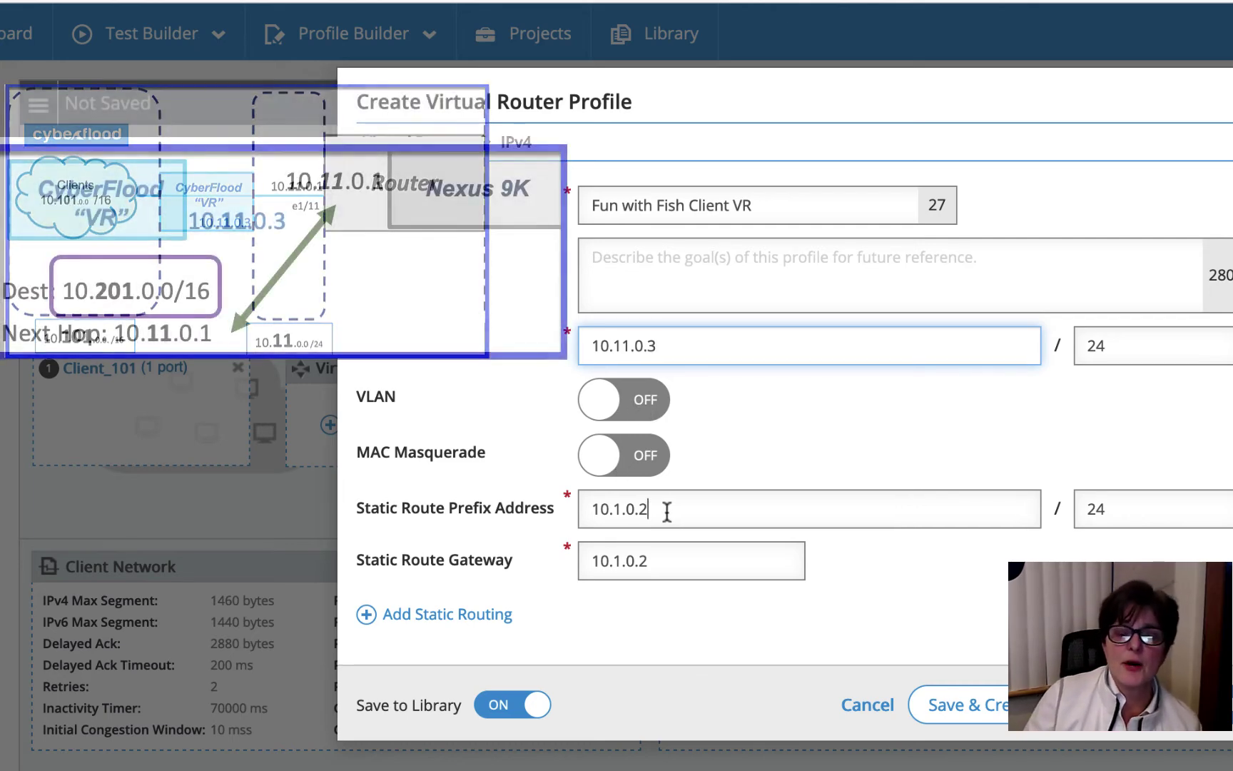
{"action": "left_click_drag", "start_coordinate": [666, 511], "coordinate": [558, 507]}
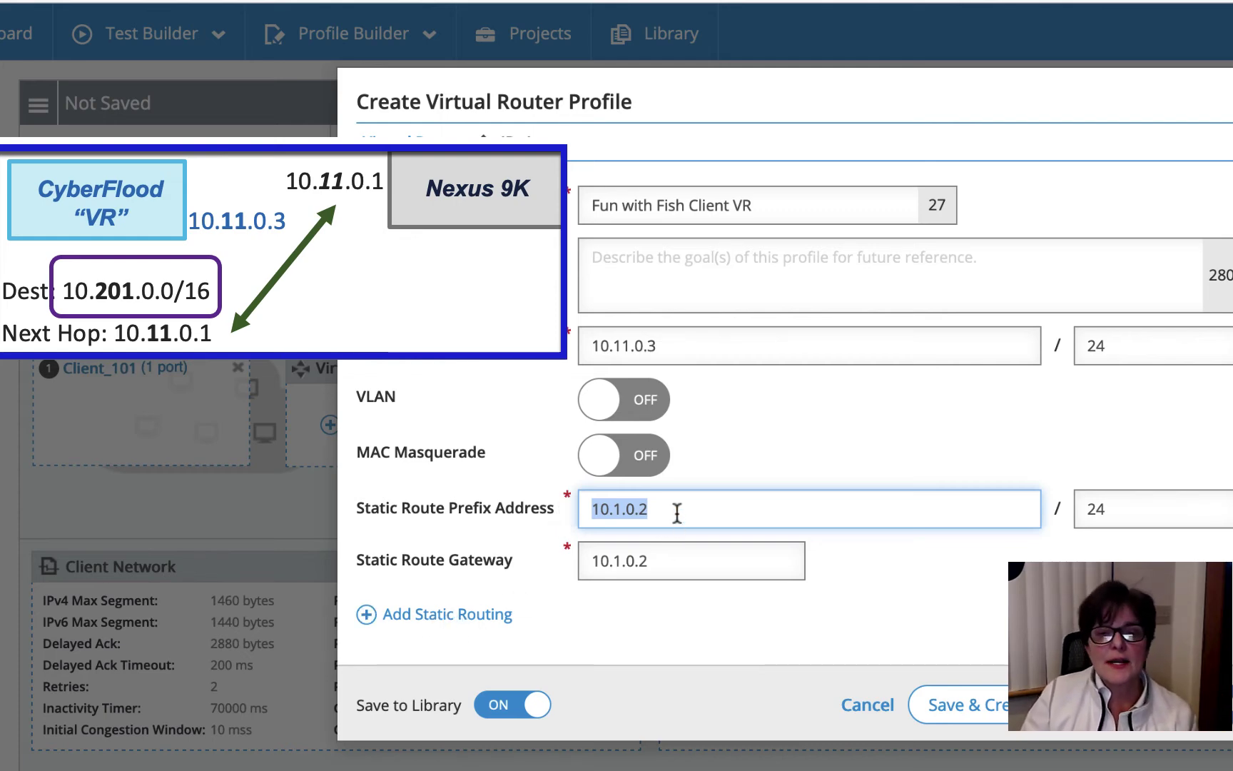
{"action": "left_click", "coordinate": [676, 510]}
{"action": "left_click_drag", "start_coordinate": [689, 508], "coordinate": [560, 508]}
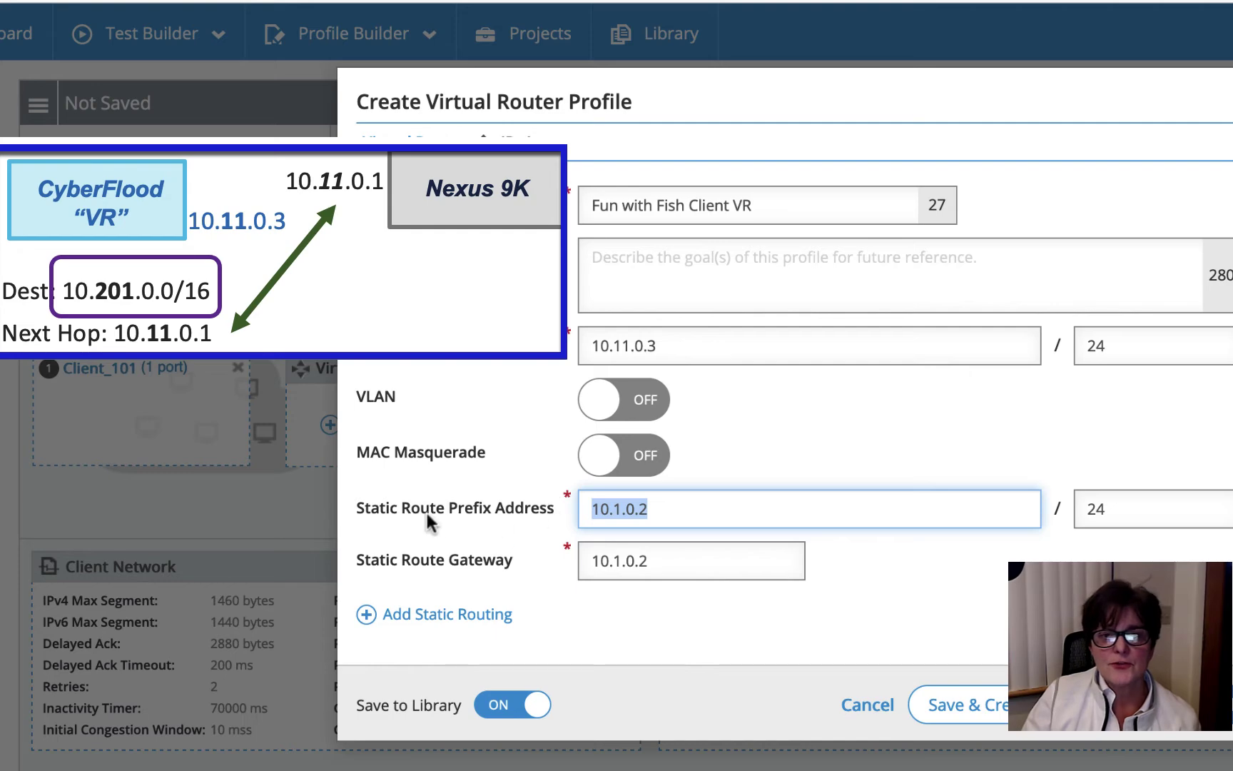
{"action": "type", "text": "10.20"}
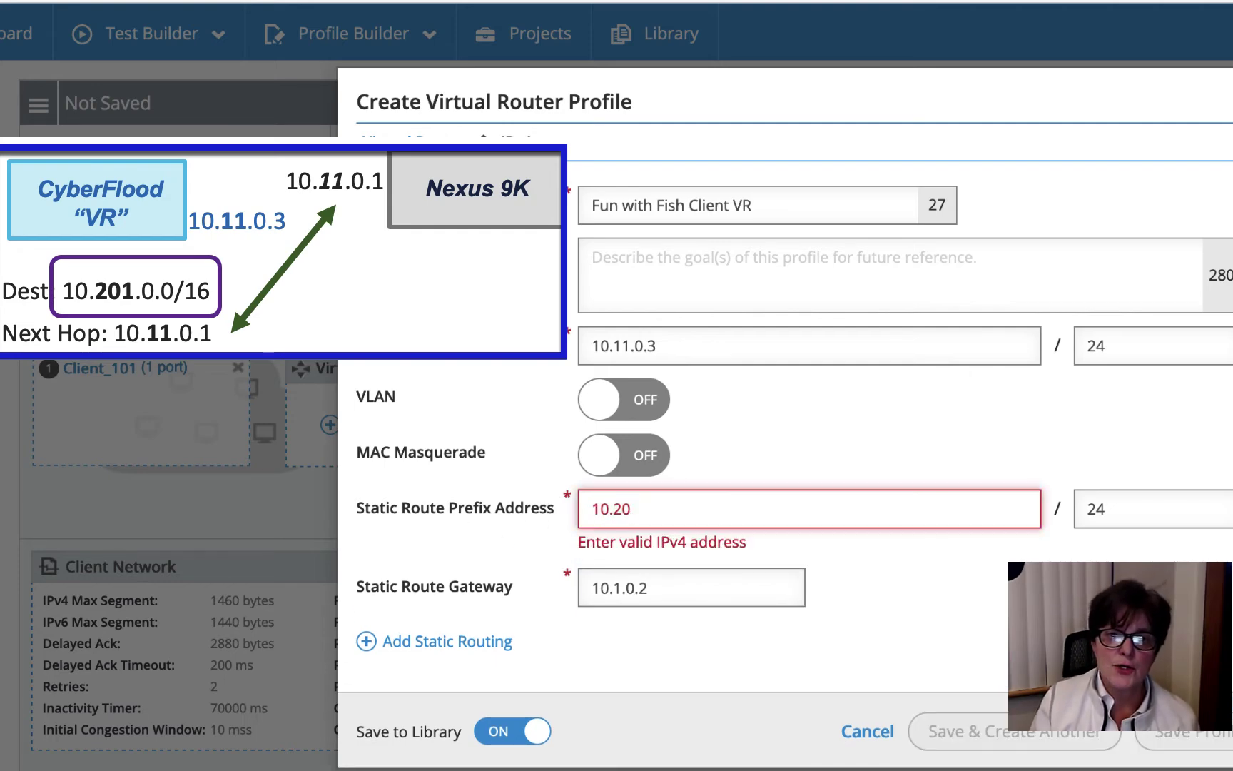
{"action": "type", "text": ".1.0.0"}
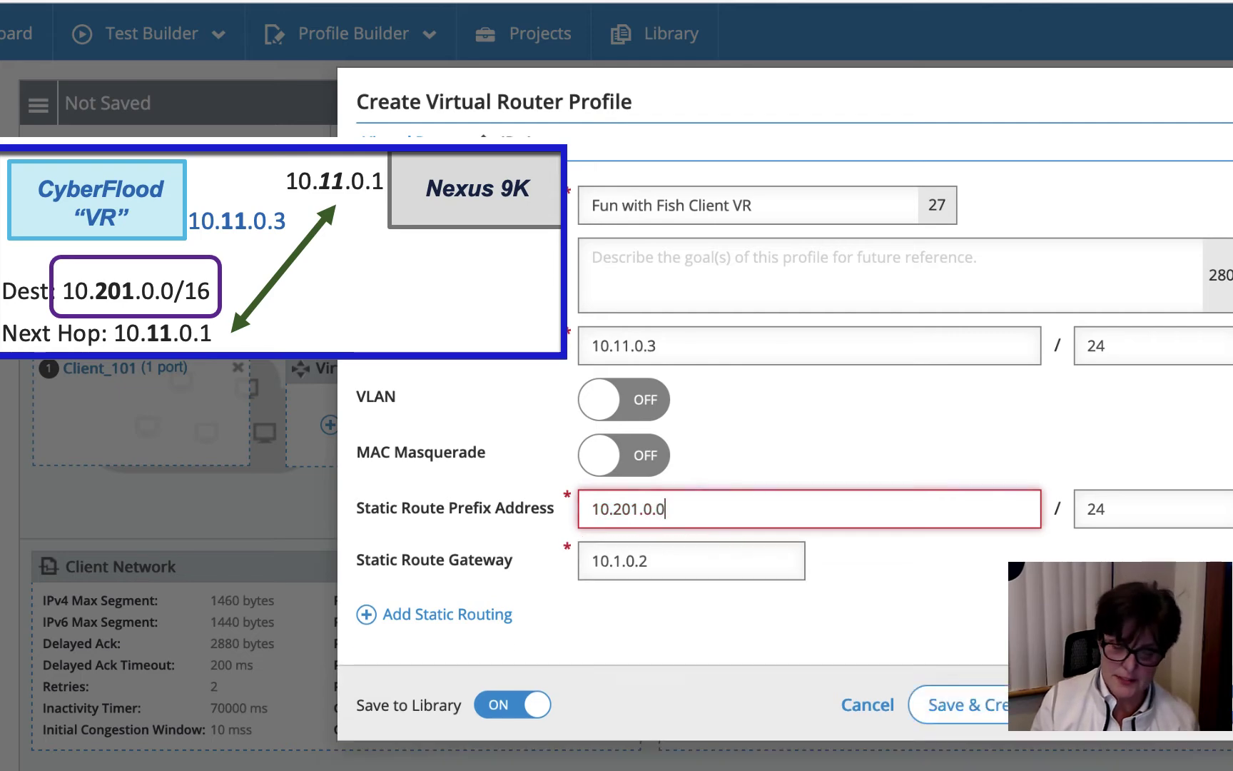
{"action": "key", "text": "Tab"}
{"action": "type", "text": "16"}
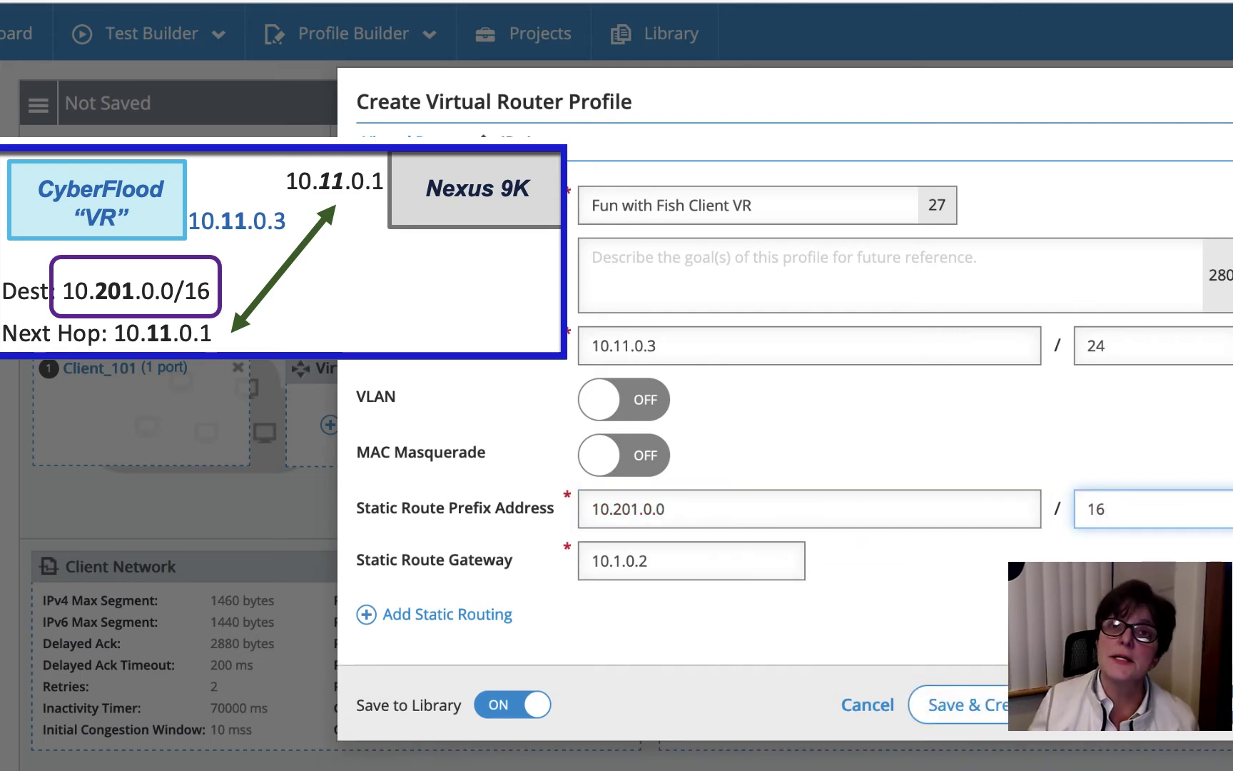
Step: Set the client virtual router's static route gateway to 10.11.0.1 and save the profile
{"action": "key", "text": "Tab"}
{"action": "type", "text": "10."}
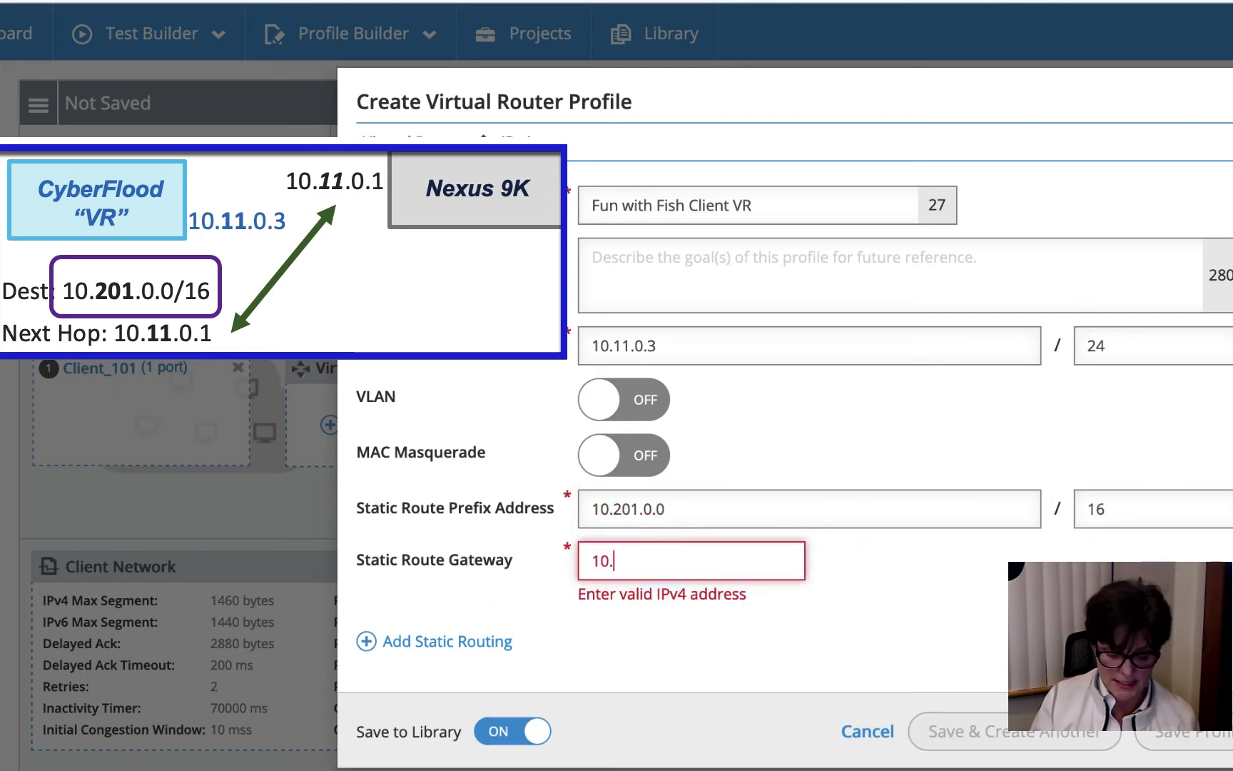
{"action": "type", "text": "11.0.1"}
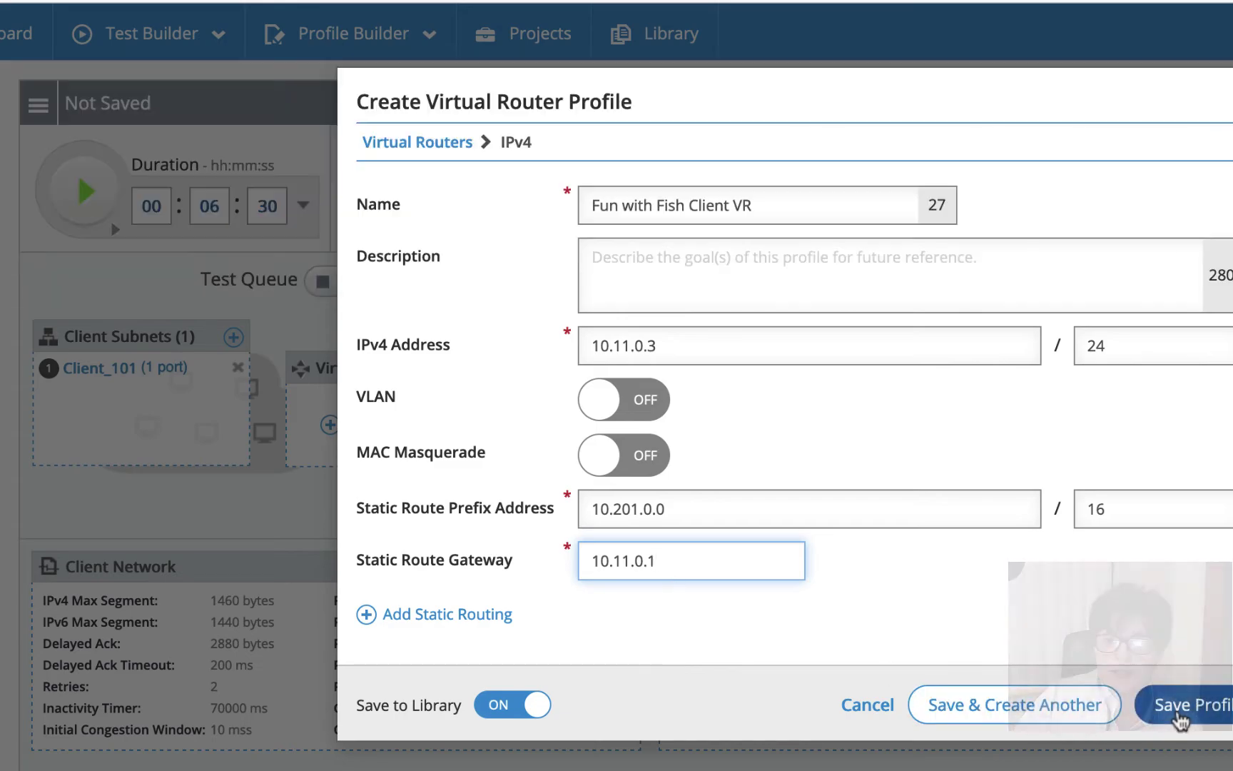
{"action": "left_click", "coordinate": [1177, 711]}
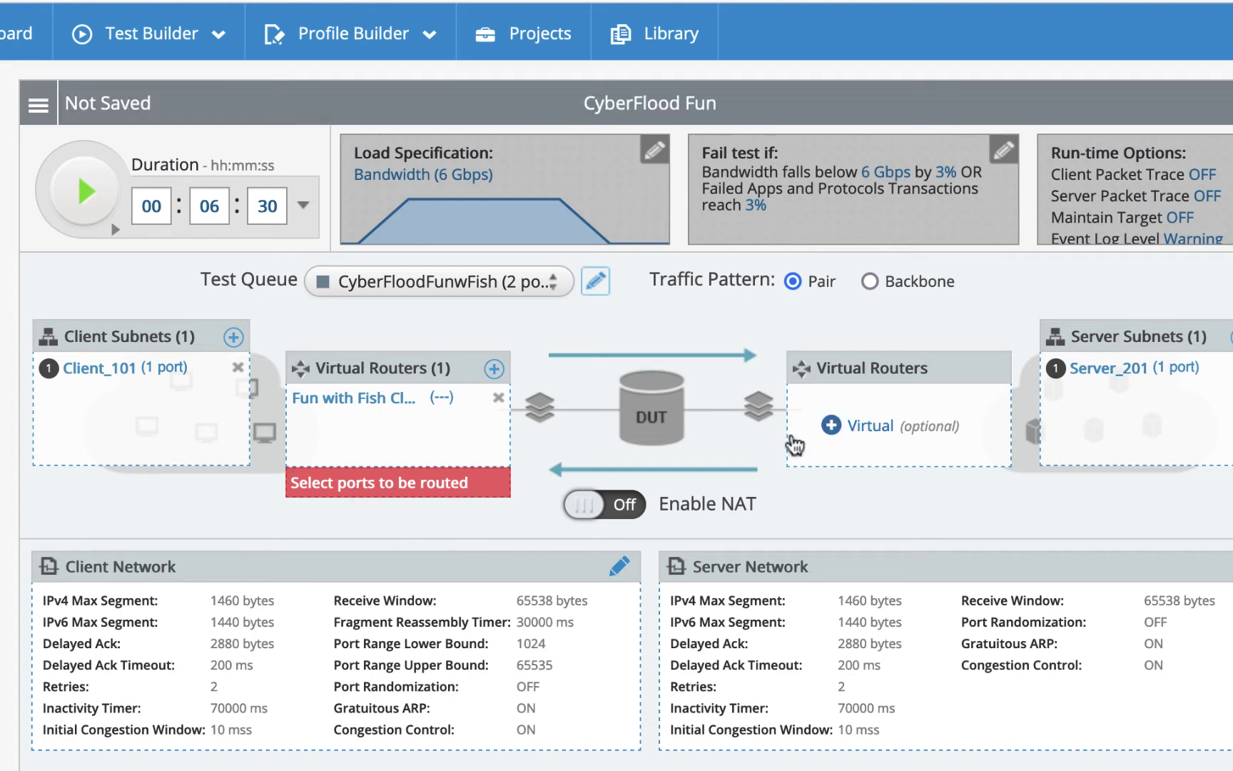
Step: Start a server-side IPv4 virtual router profile and name it "Fun with Fish Server VR"
{"action": "left_click", "coordinate": [868, 427]}
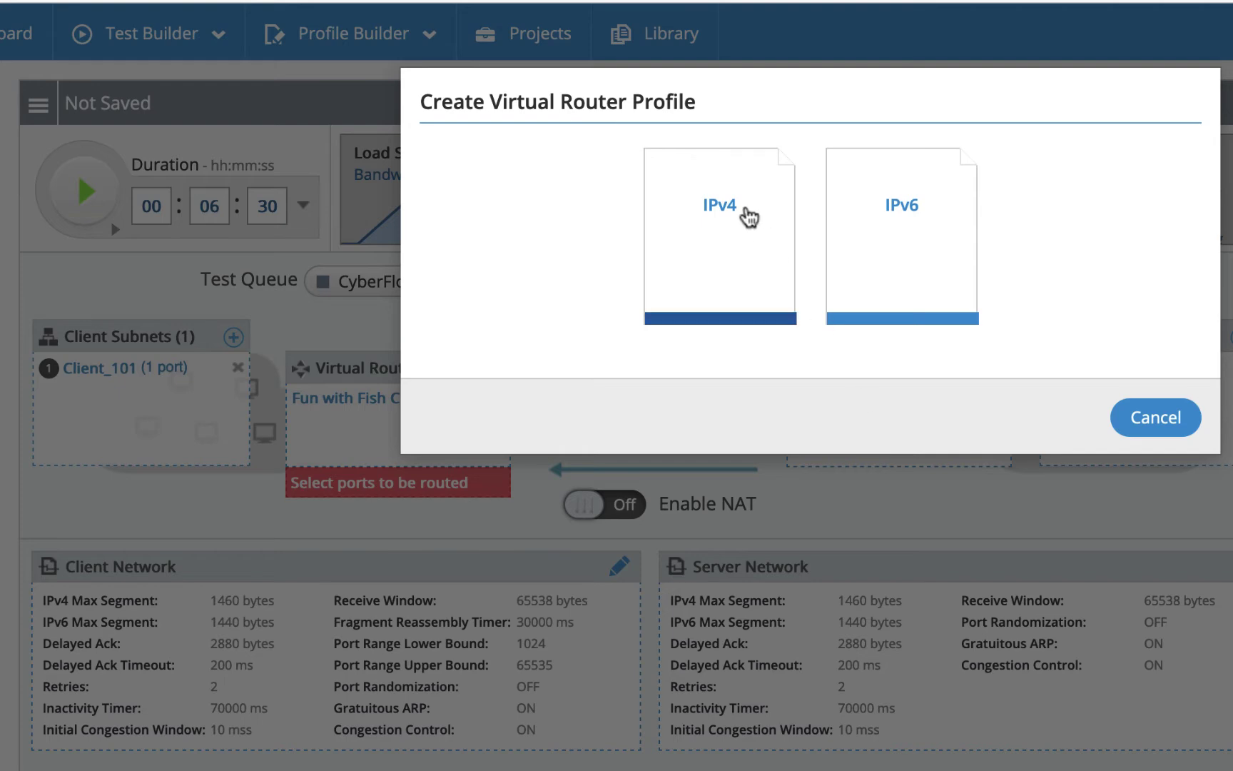
{"action": "left_click", "coordinate": [719, 207]}
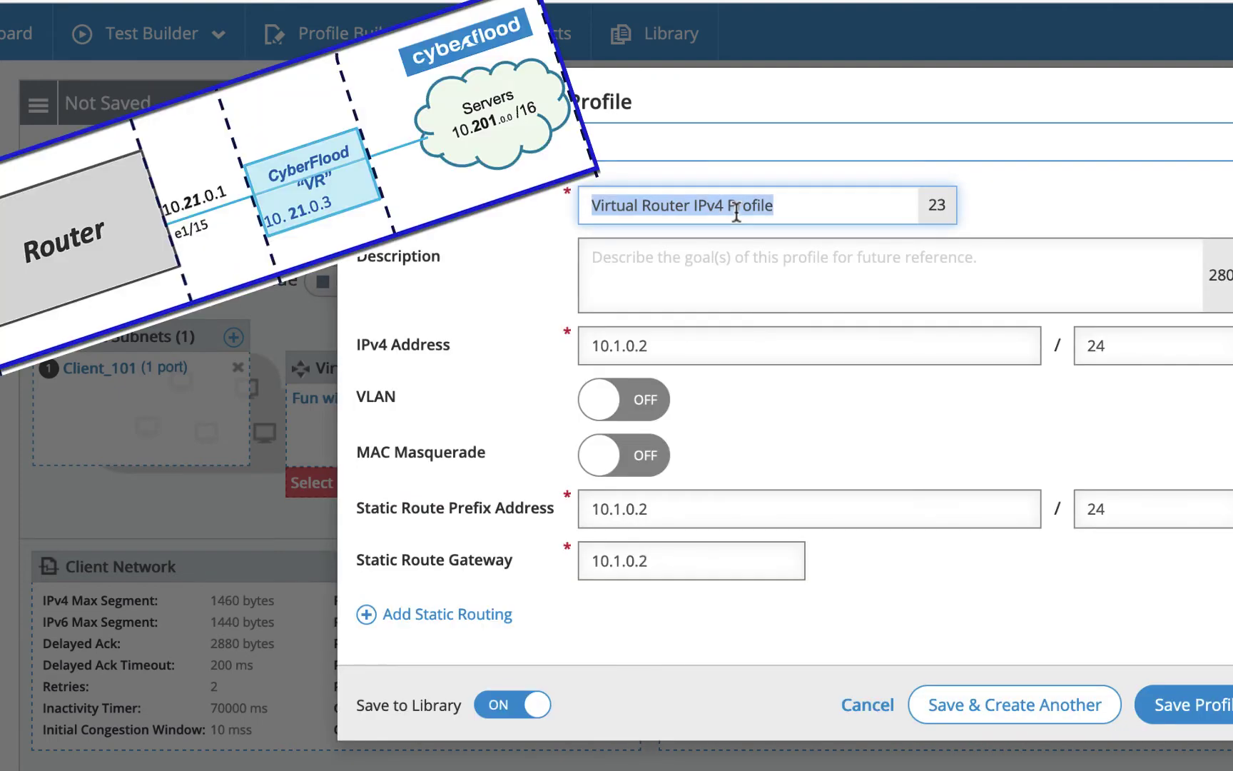
{"action": "type", "text": "Fun with Fish "}
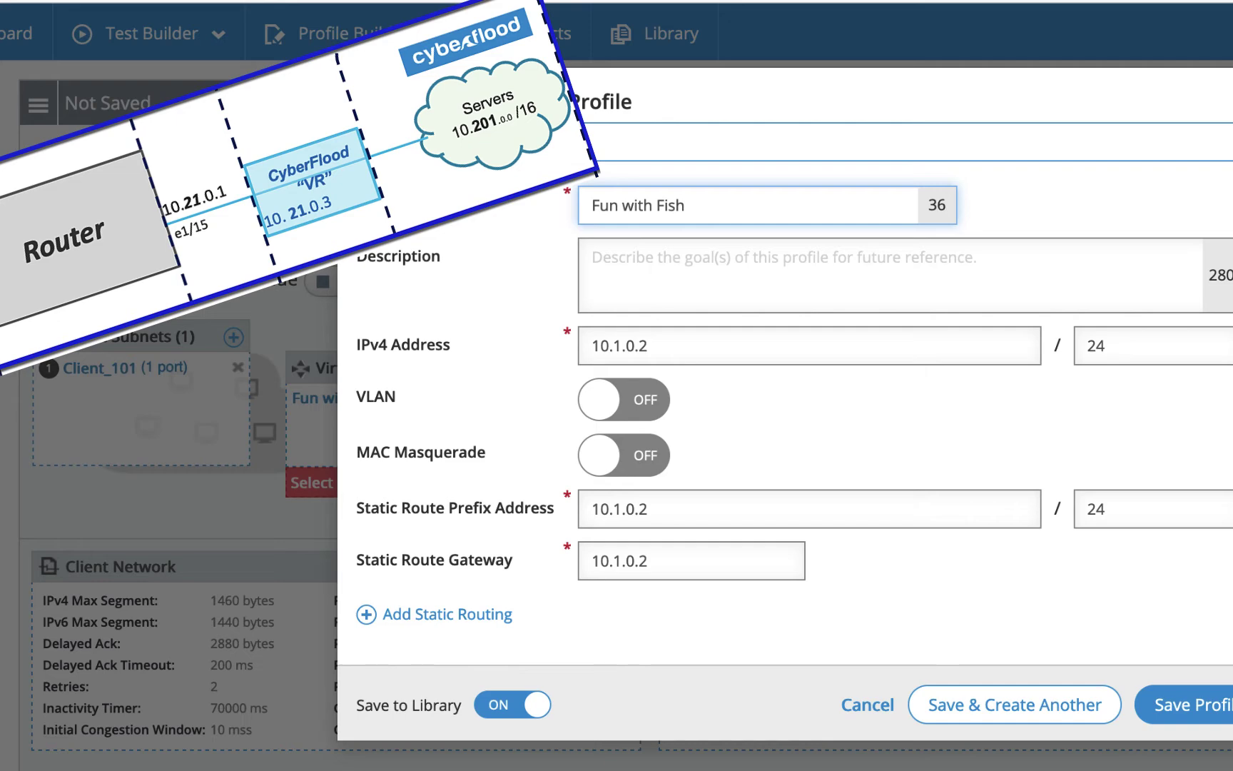
{"action": "type", "text": "Server VR"}
Step: Set the server virtual router's IPv4 address to 10.21.0.3
{"action": "left_click", "coordinate": [640, 348]}
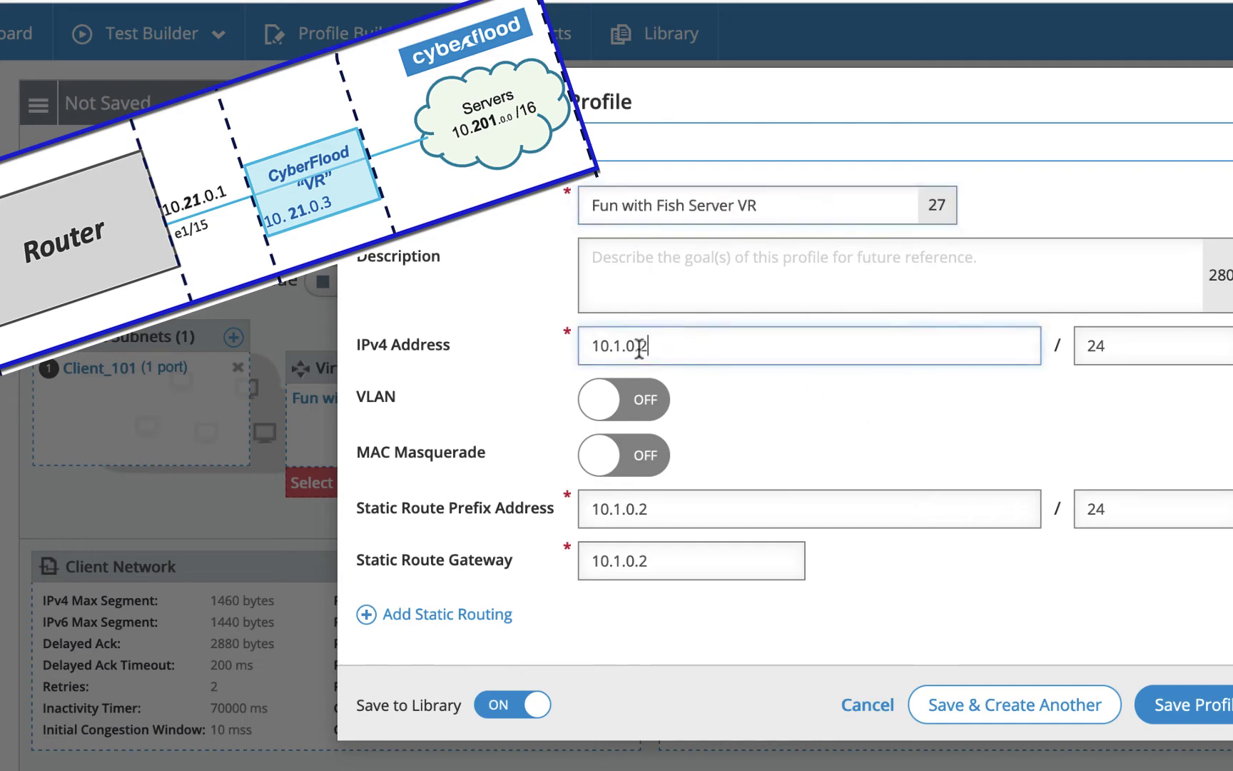
{"action": "left_click_drag", "start_coordinate": [639, 349], "coordinate": [570, 347]}
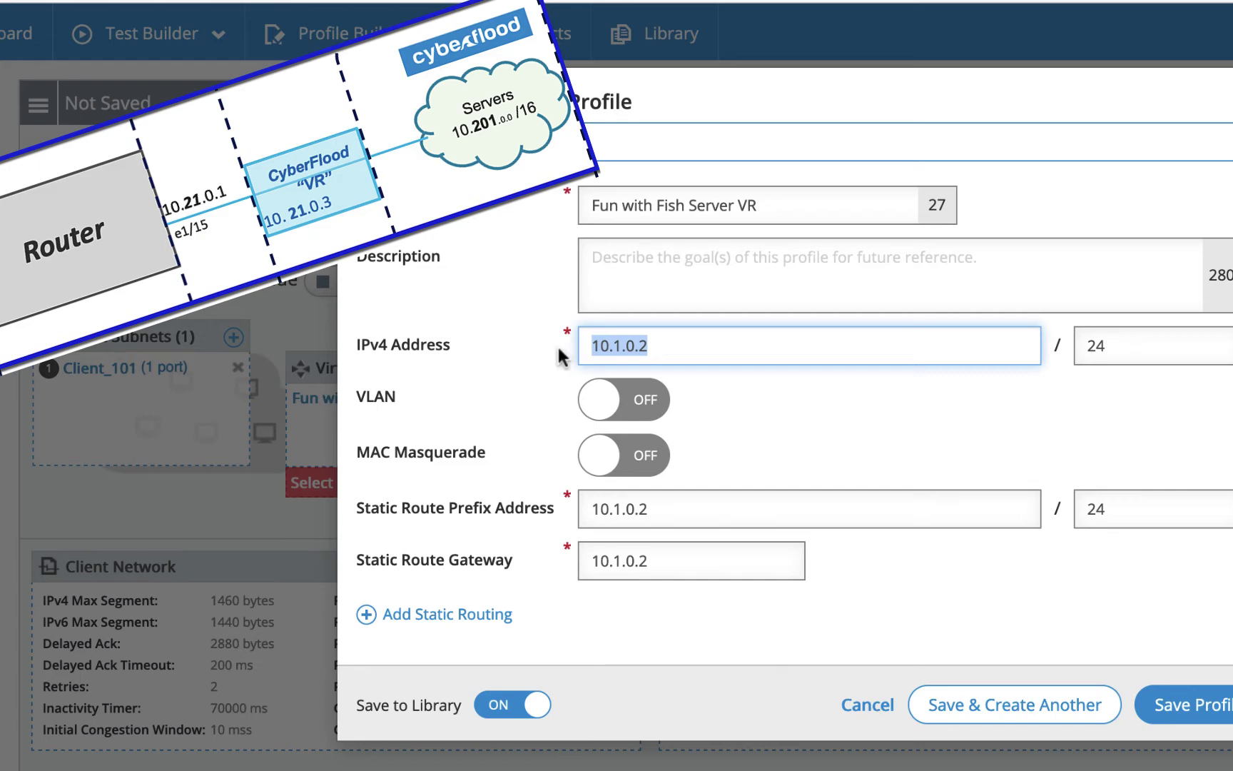
{"action": "type", "text": "10"}
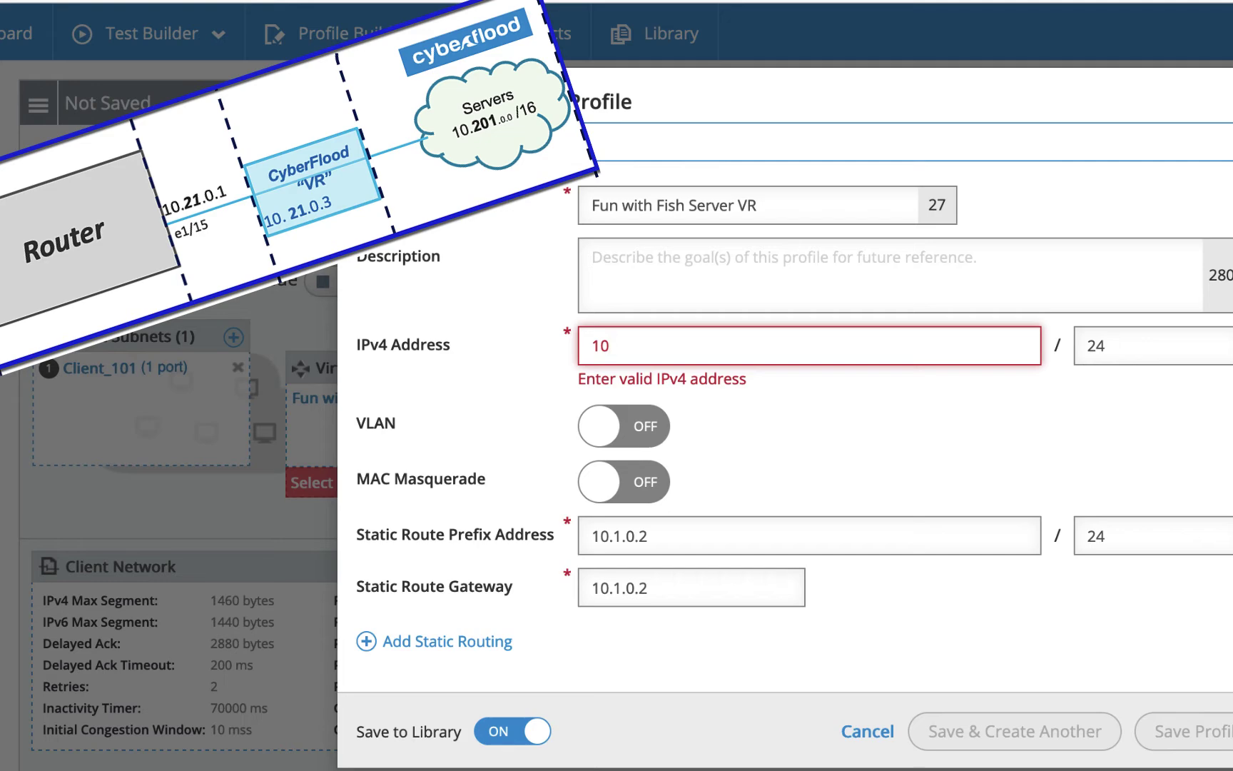
{"action": "type", "text": ".21.0.3"}
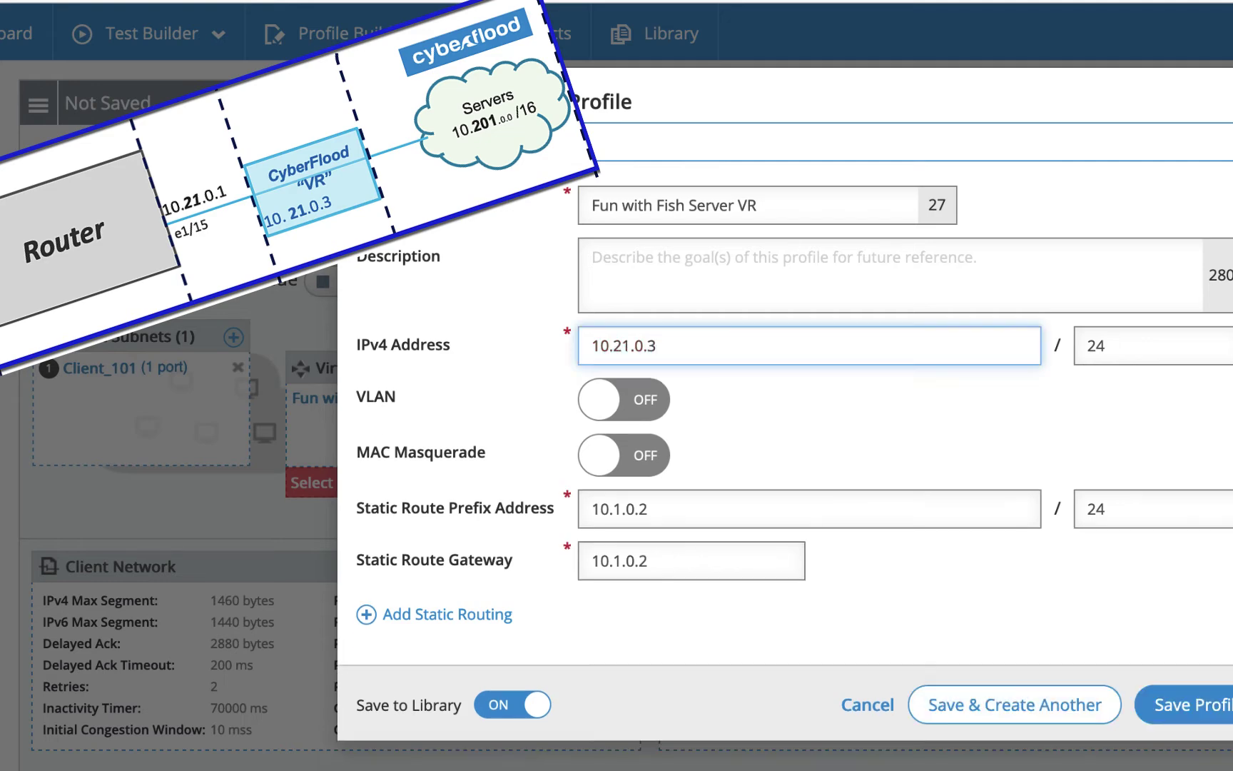
{"action": "key", "text": "Tab"}
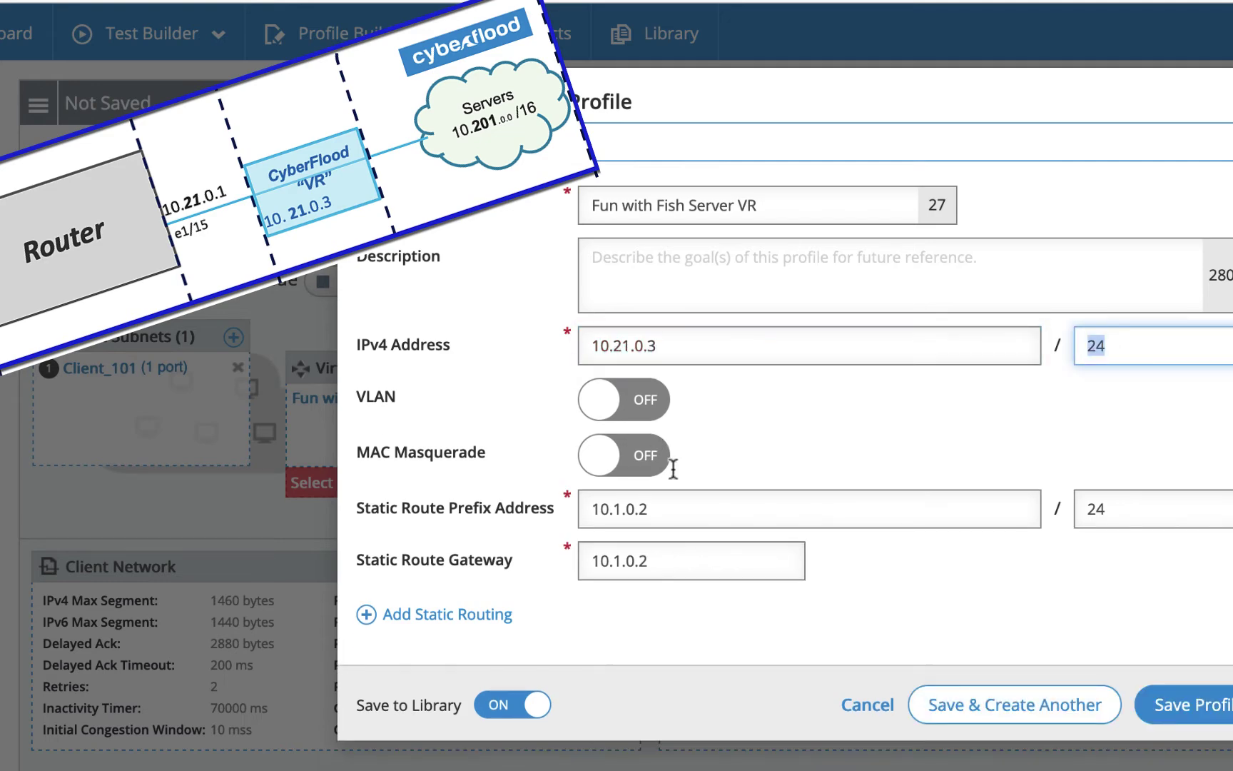
Step: Set the server virtual router's static route prefix to 10.101.0.0/16
{"action": "left_click_drag", "start_coordinate": [688, 511], "coordinate": [535, 510]}
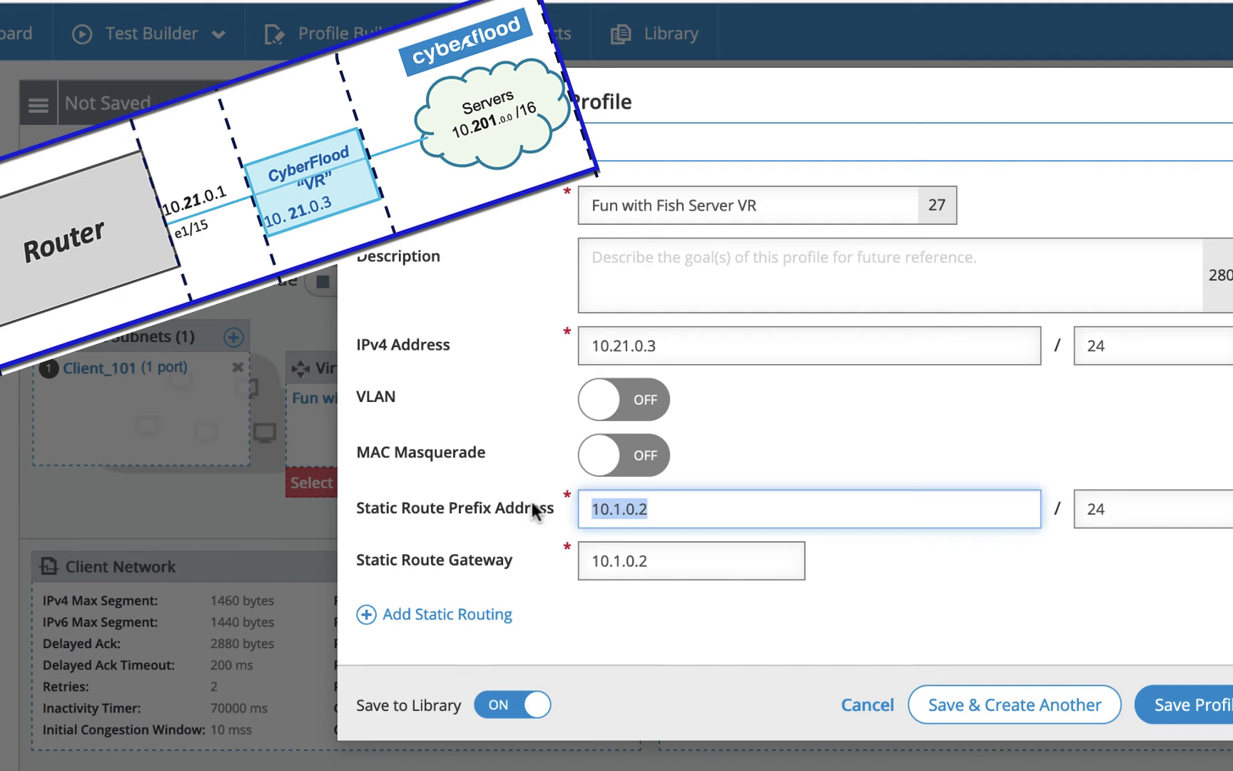
{"action": "type", "text": "10."}
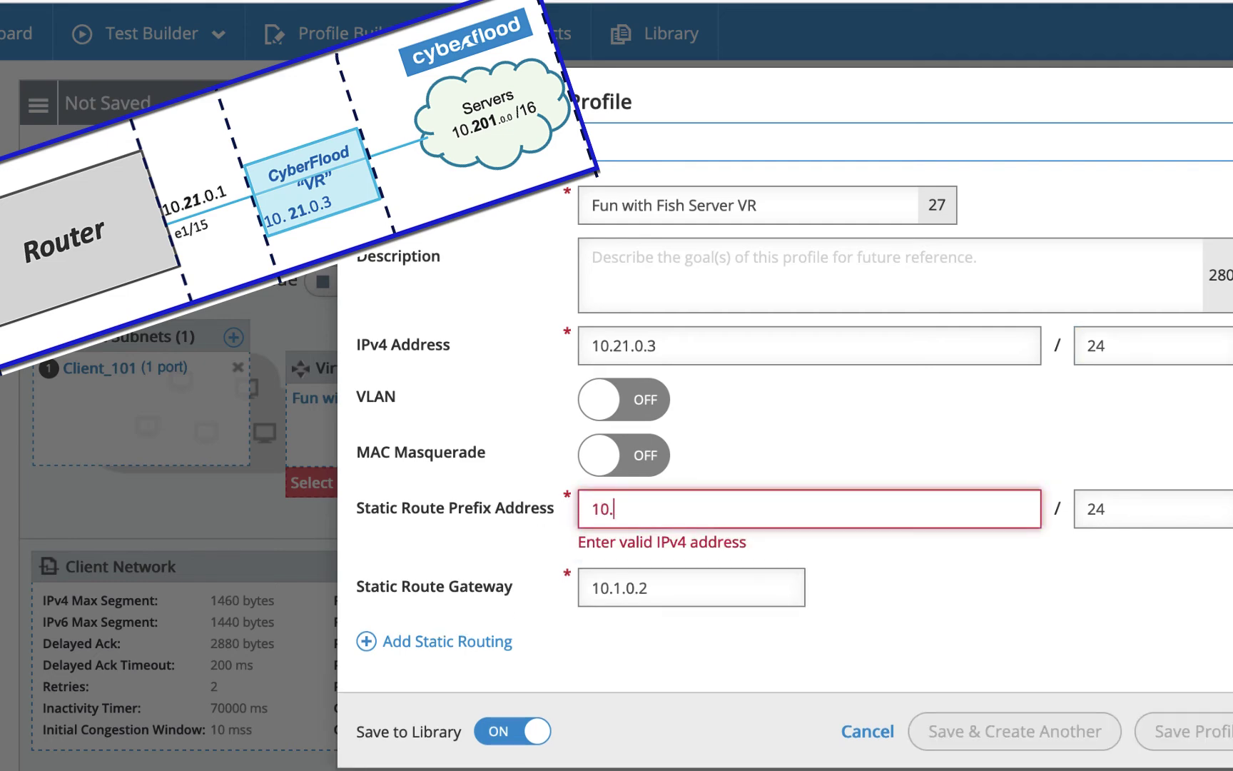
{"action": "type", "text": "101.0.0"}
{"action": "key", "text": "Tab"}
{"action": "type", "text": "16"}
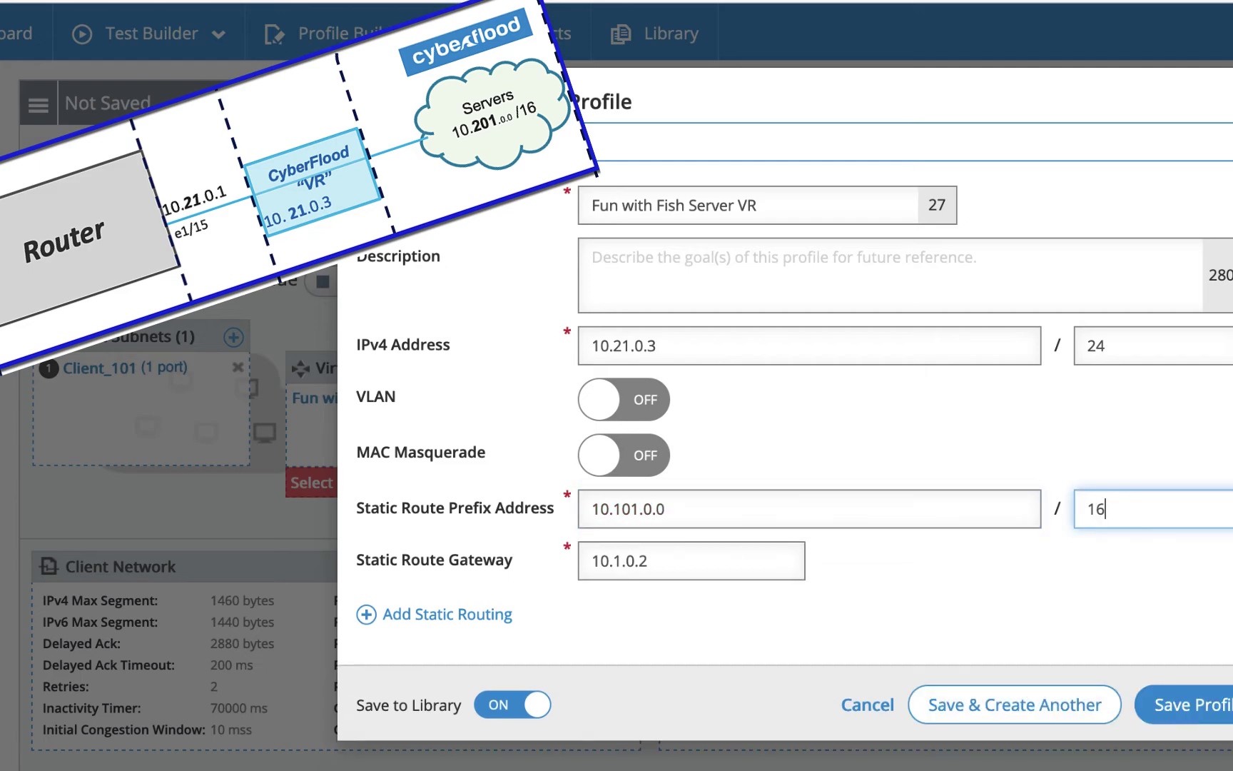
Step: Set the server virtual router's static route gateway to 10.21.0.1 and save the profile
{"action": "key", "text": "Tab"}
{"action": "type", "text": "10.2"}
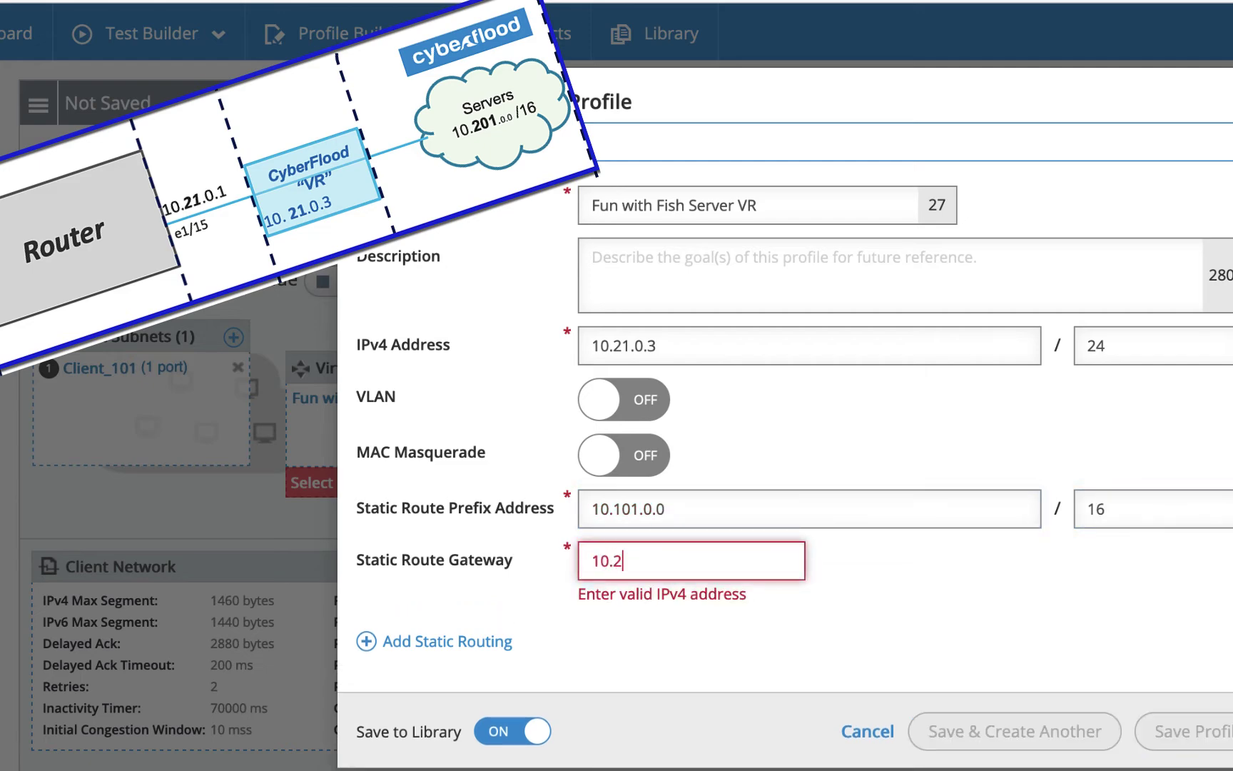
{"action": "type", "text": "1.0.1"}
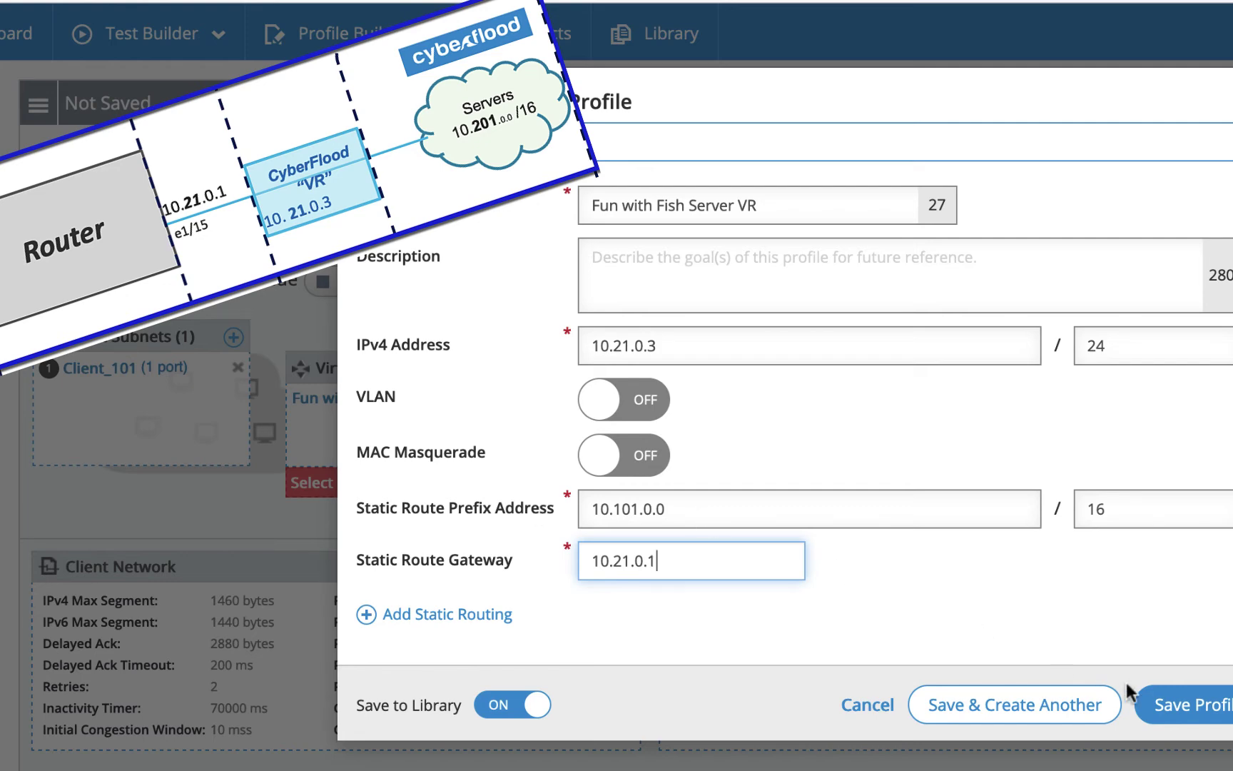
{"action": "left_click", "coordinate": [1180, 693]}
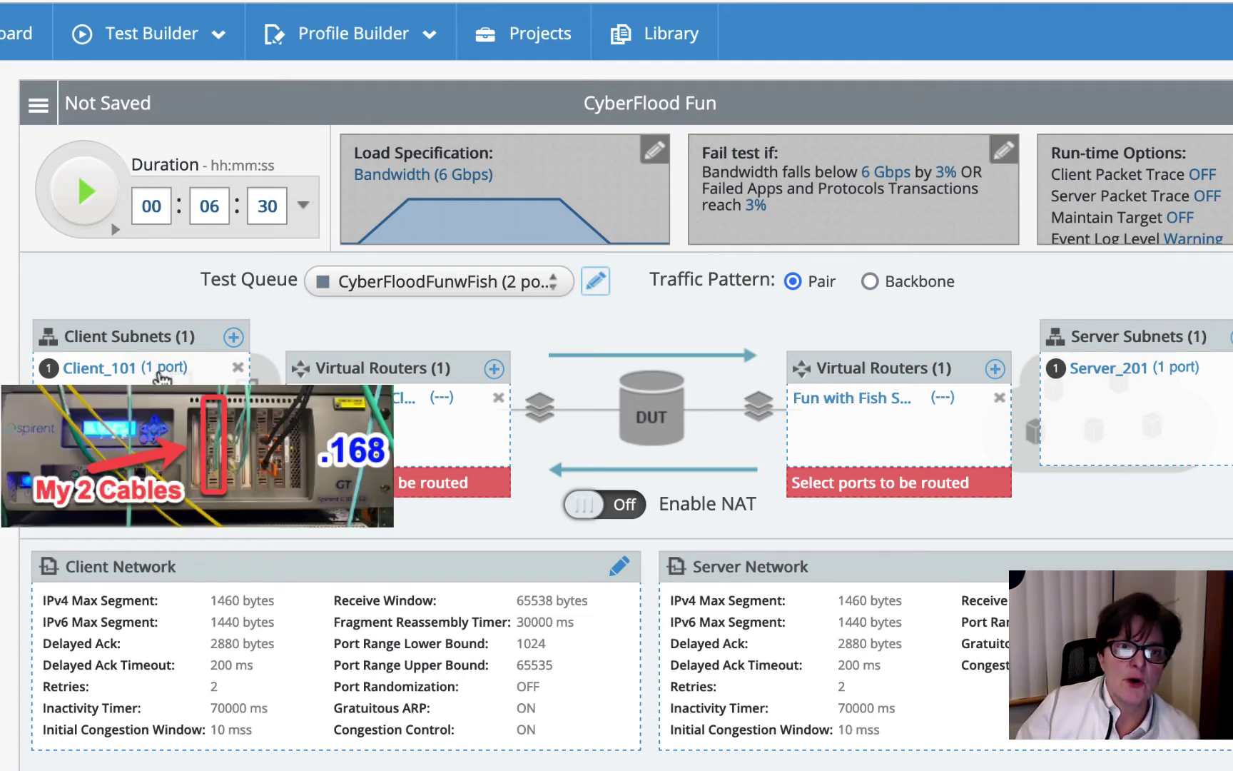
Step: Assign the client virtual router "Fun with Fish Client VR" to port 1/1, which serves the Client_101 subnet
{"action": "mouse_move", "coordinate": [157, 373]}
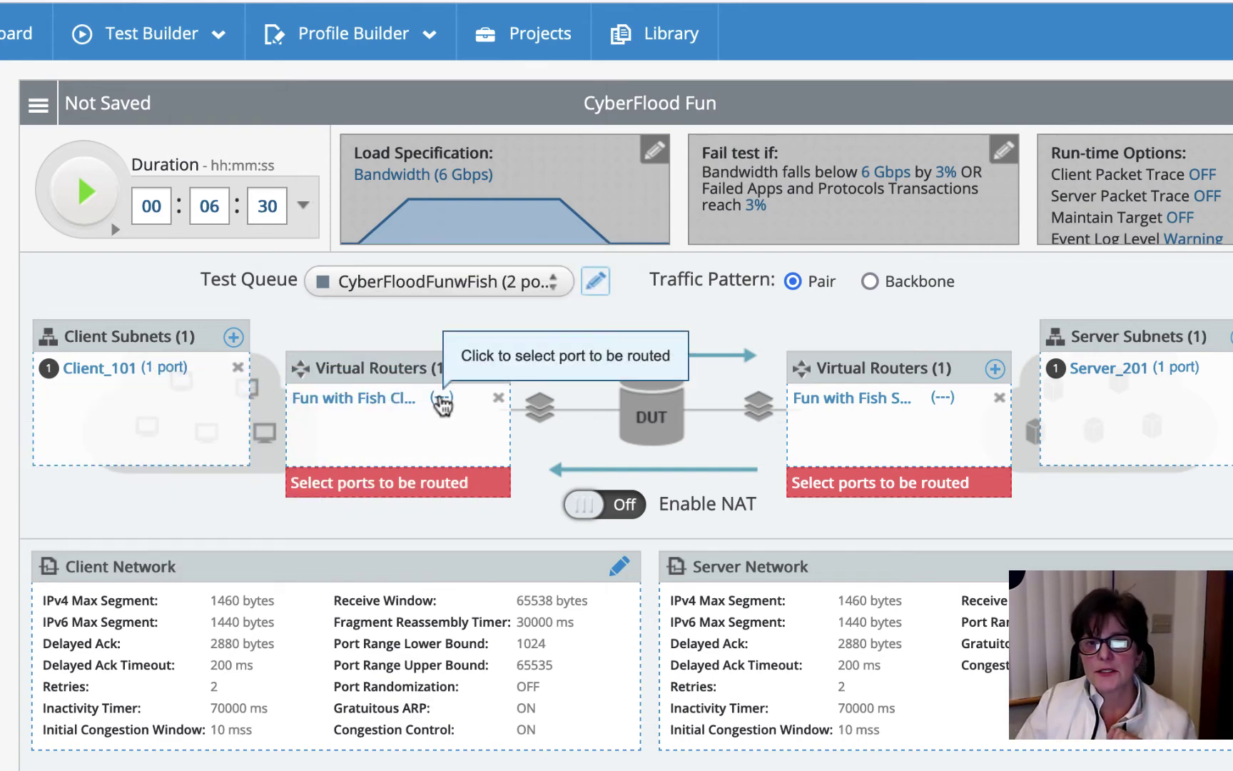
{"action": "left_click", "coordinate": [442, 404]}
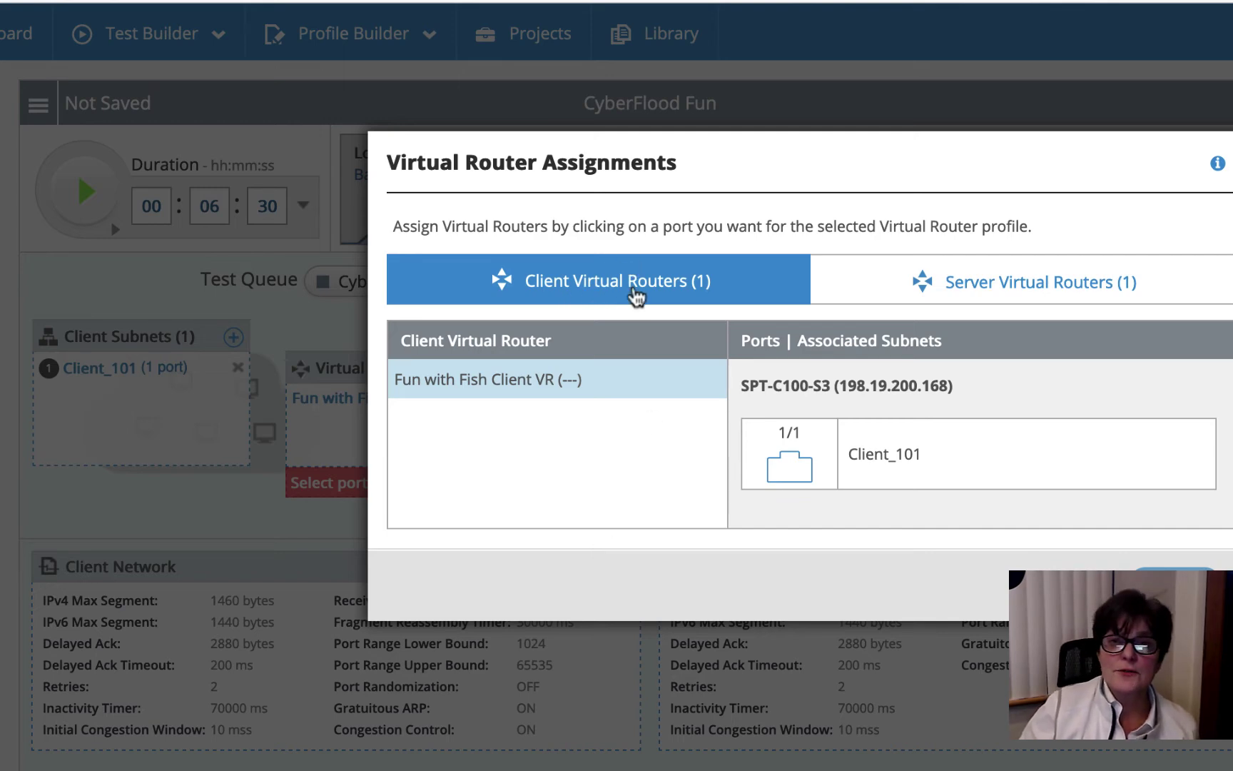
{"action": "left_click", "coordinate": [926, 295]}
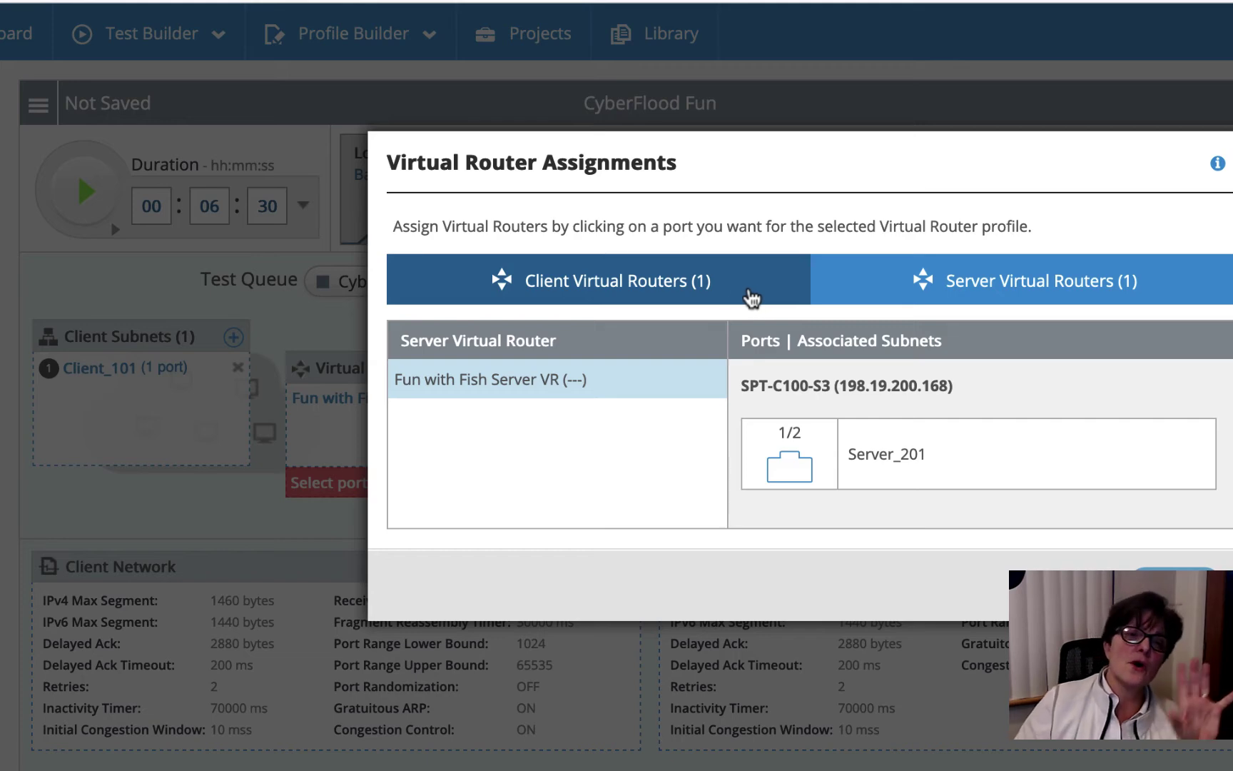
{"action": "left_click", "coordinate": [547, 295]}
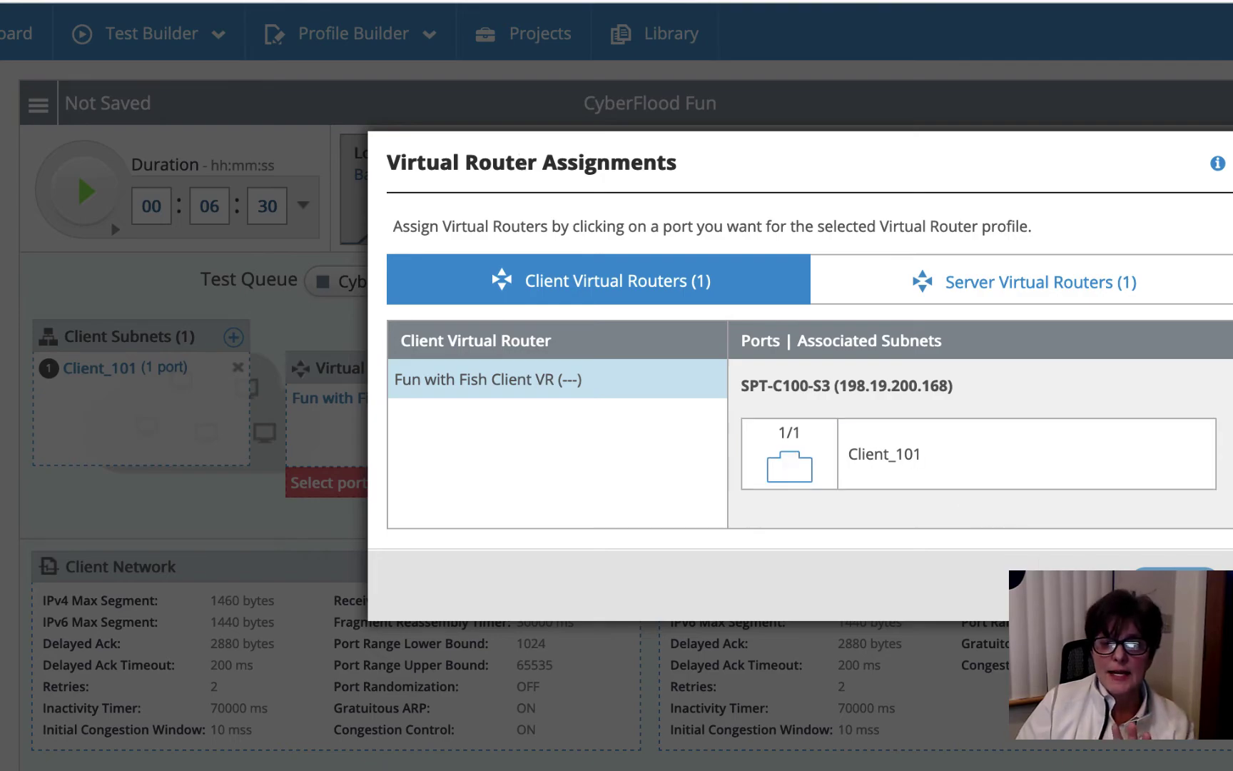
{"action": "left_click", "coordinate": [1174, 579]}
{"action": "left_click", "coordinate": [942, 401]}
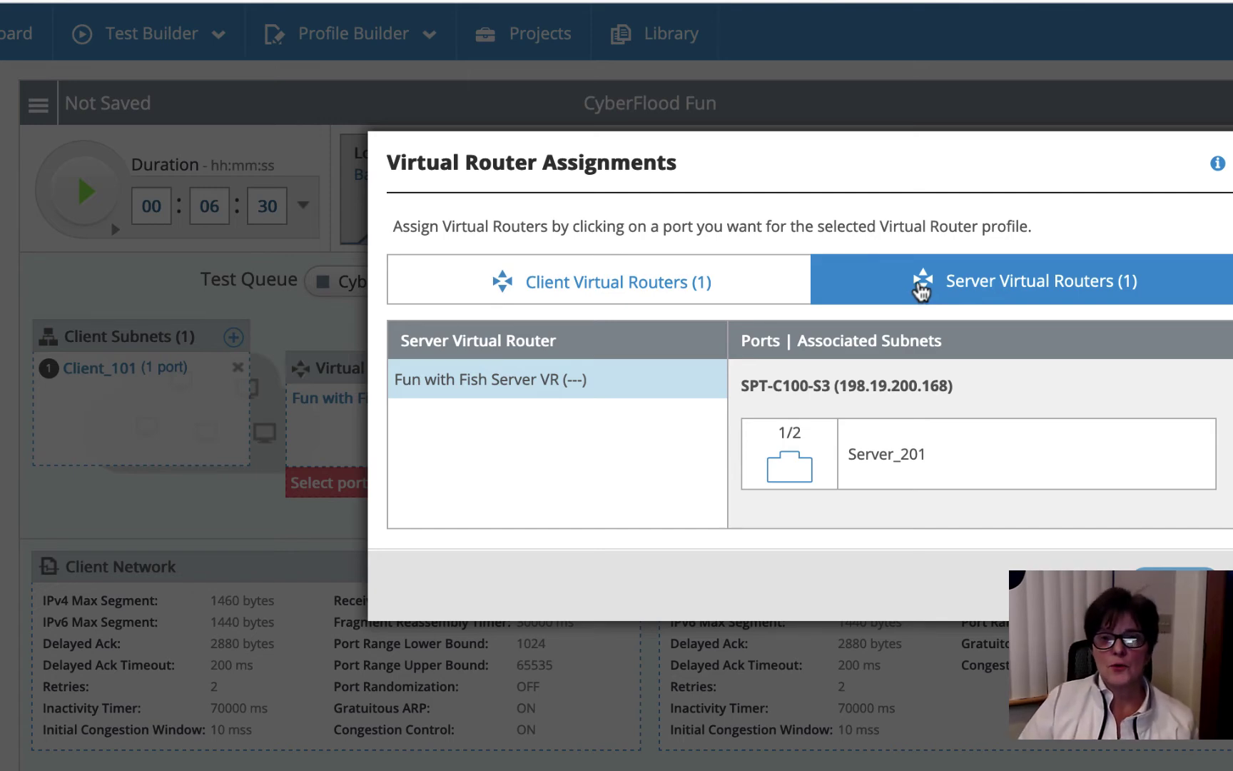
{"action": "left_click", "coordinate": [673, 287]}
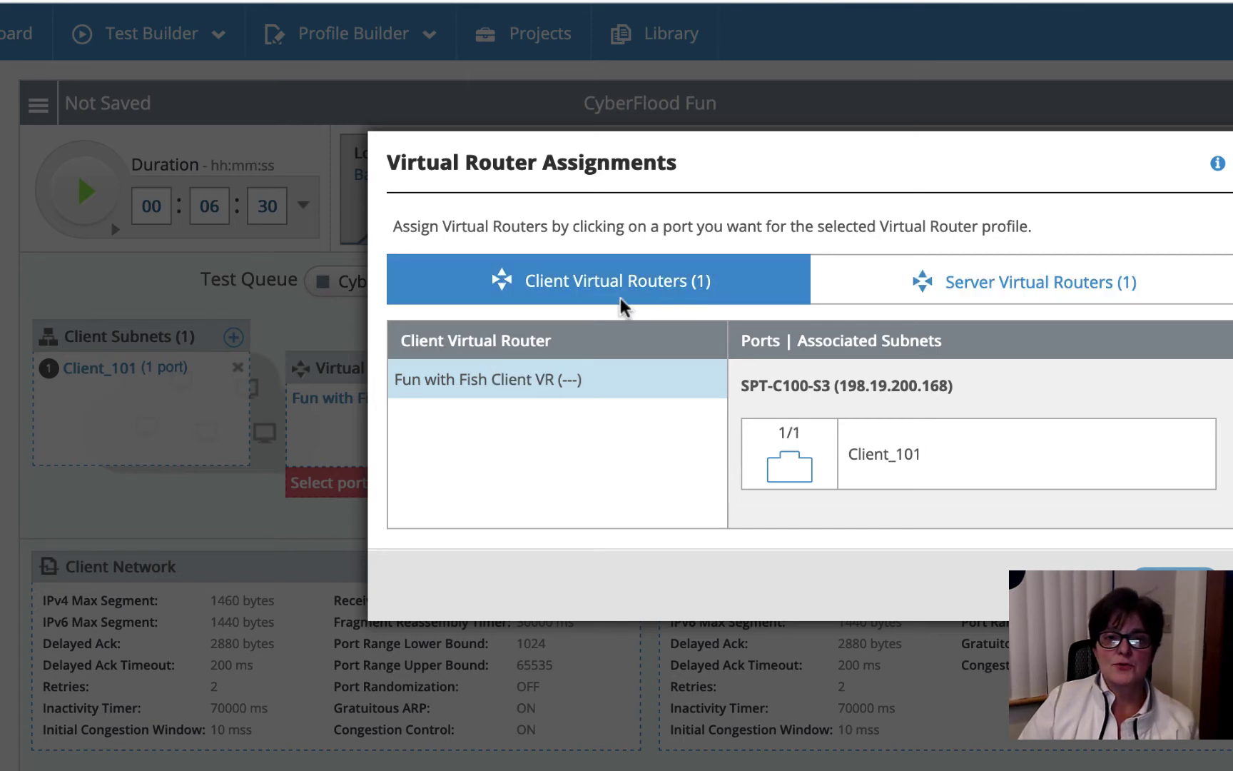
{"action": "mouse_move", "coordinate": [473, 377]}
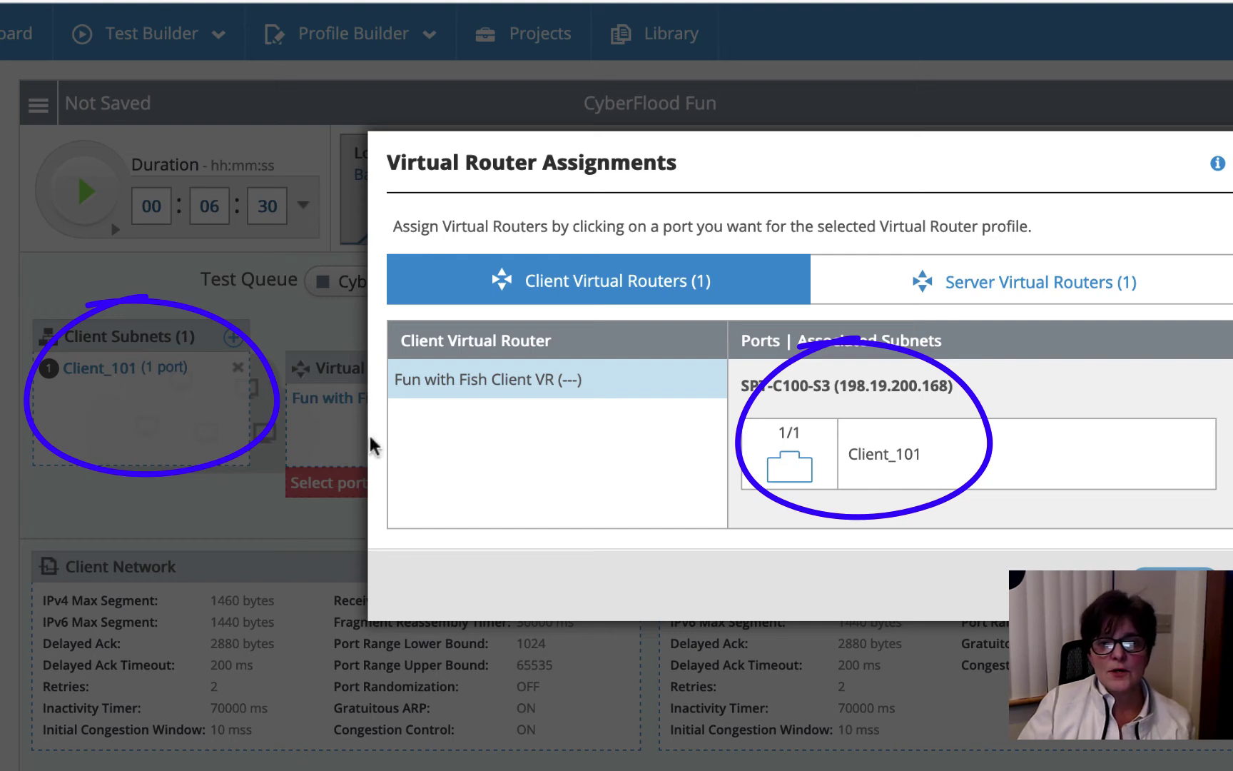
{"action": "left_click", "coordinate": [796, 482]}
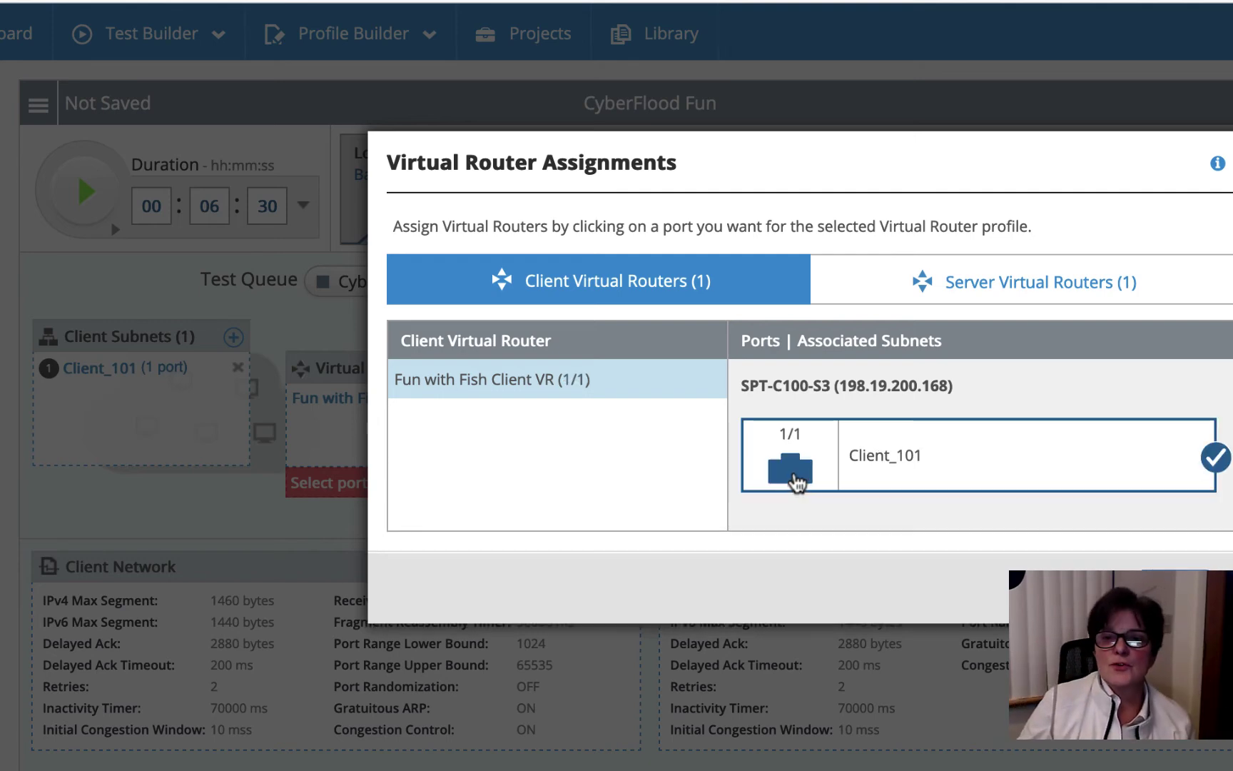
Step: Assign the server virtual router "Fun with Fish Server VR" to port 1/2 with subnet Server_201 and apply the router assignments
{"action": "left_click", "coordinate": [1058, 303]}
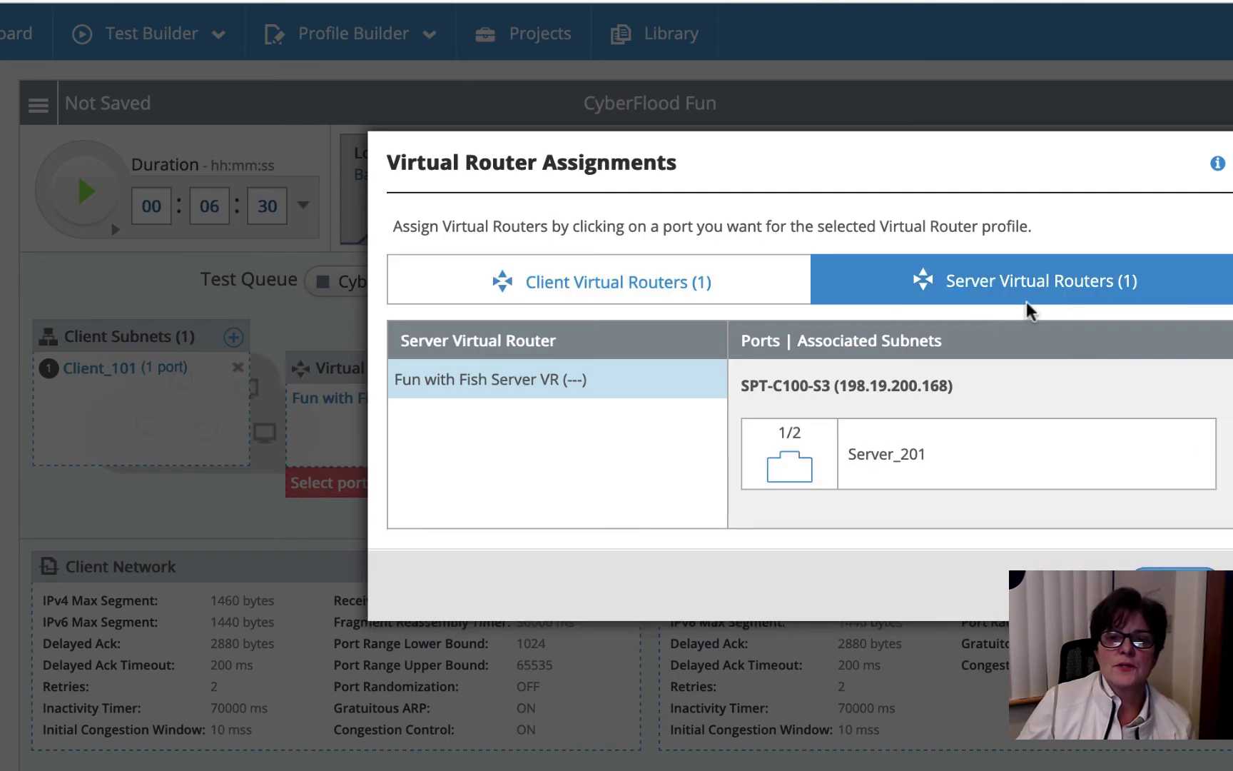
{"action": "mouse_move", "coordinate": [732, 378]}
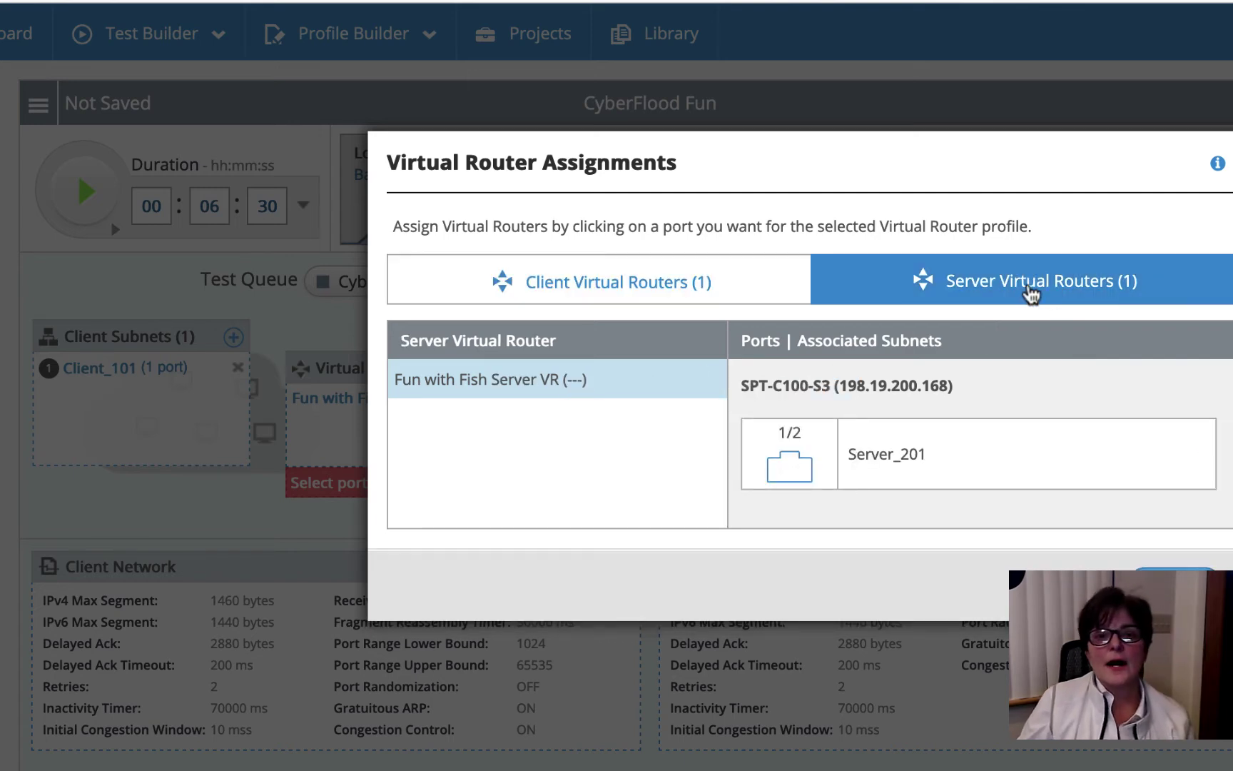
{"action": "mouse_move", "coordinate": [437, 400]}
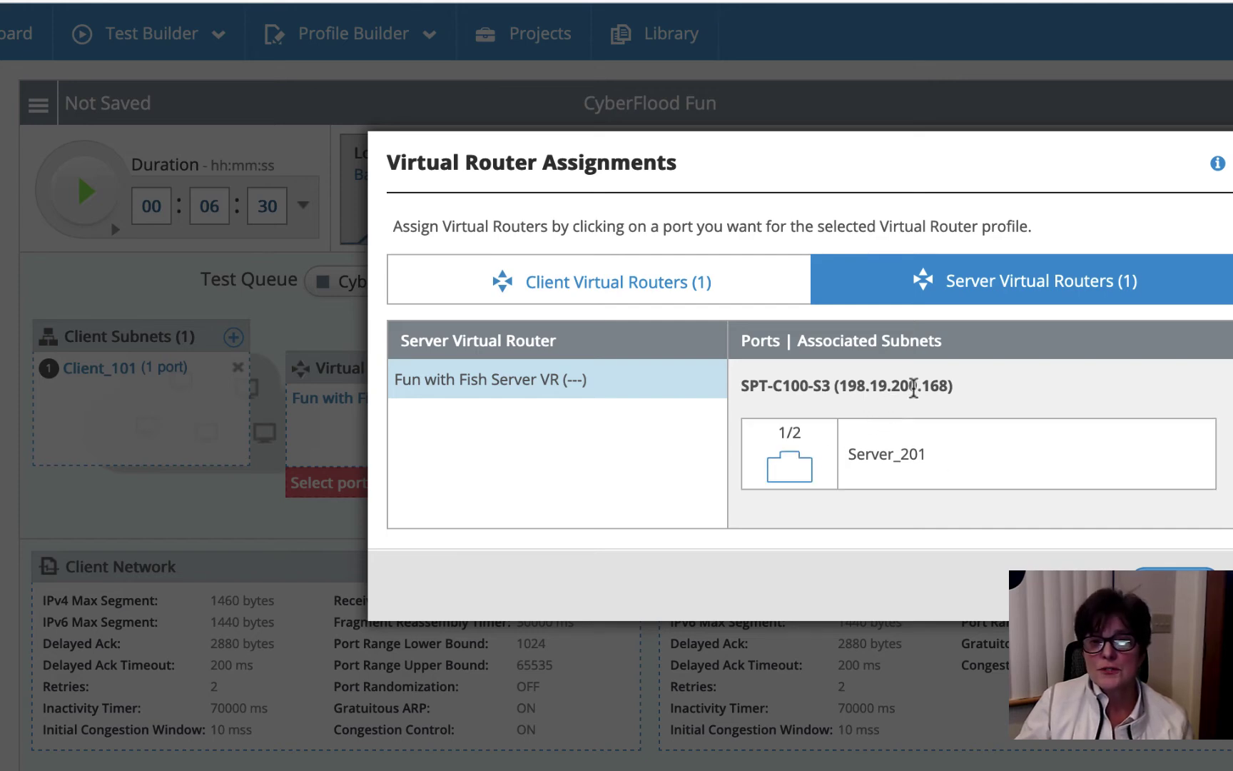
{"action": "left_click", "coordinate": [864, 478]}
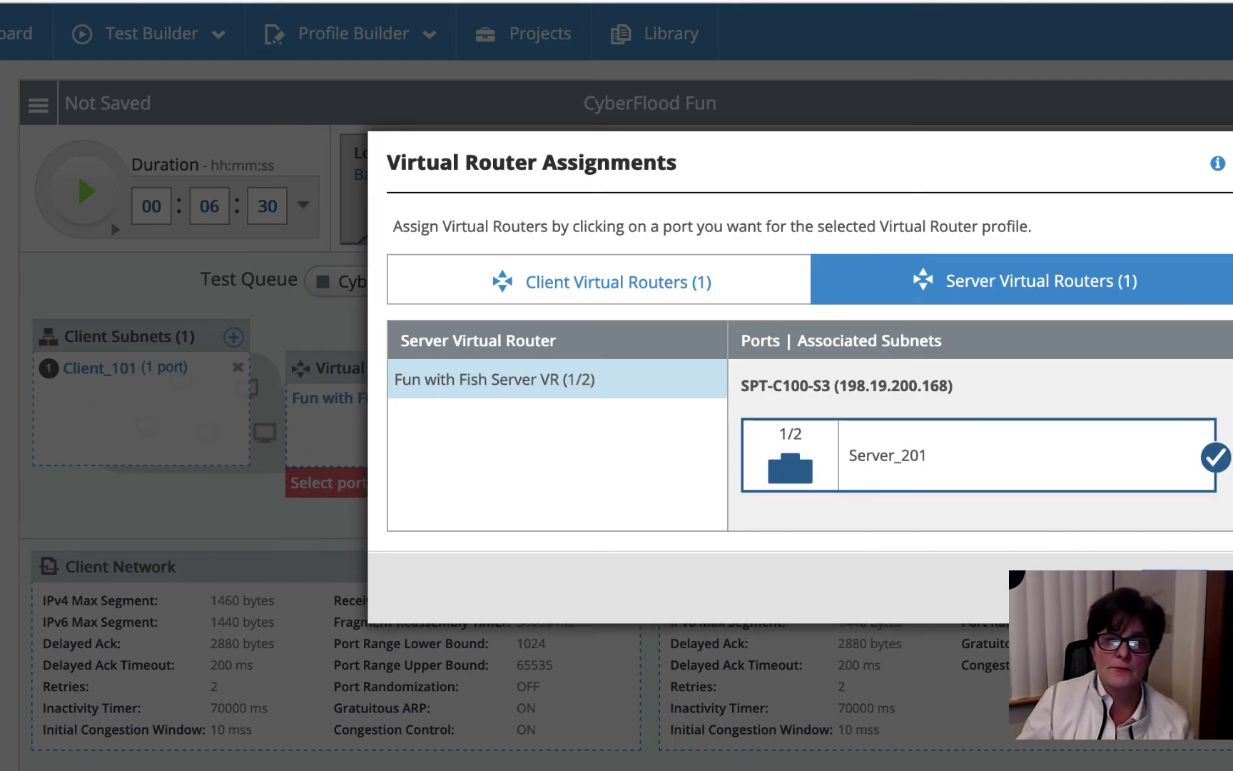
{"action": "left_click", "coordinate": [1090, 595]}
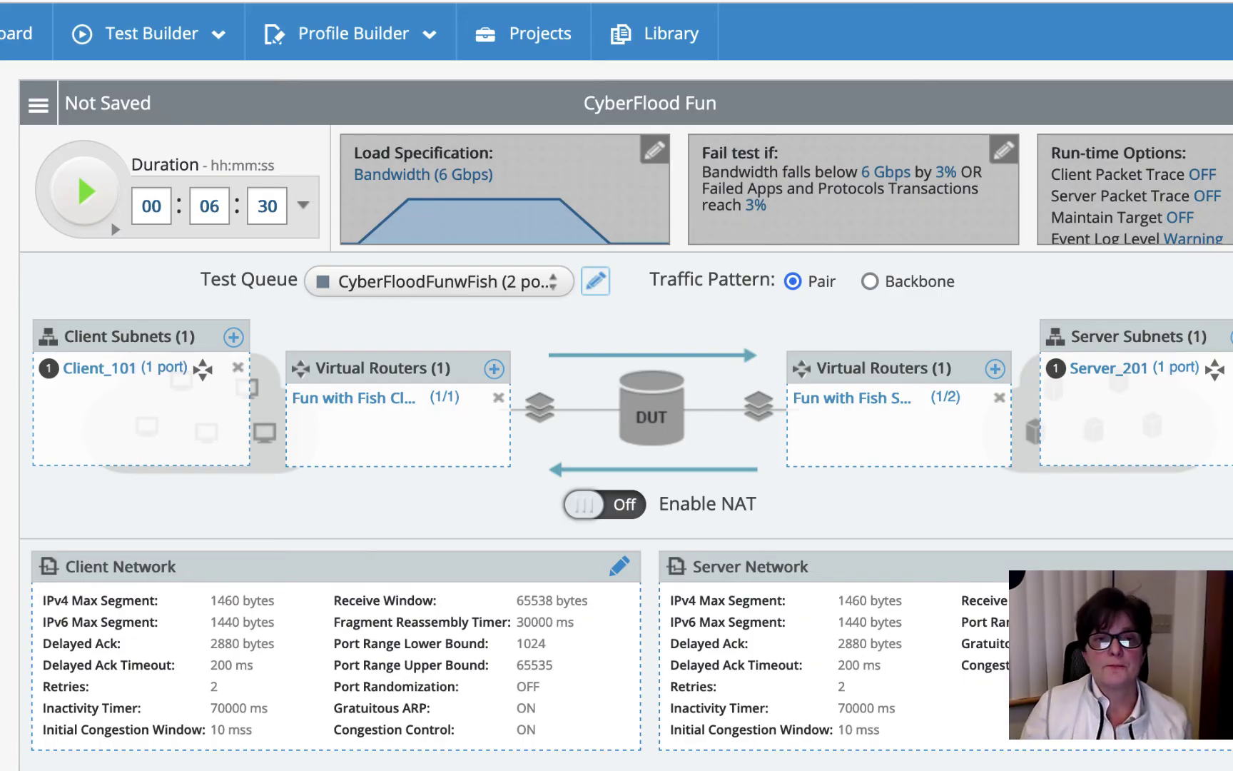
Step: Save the test as a new test profile named "CyberFlood Fun with VRs"
{"action": "left_click", "coordinate": [38, 105]}
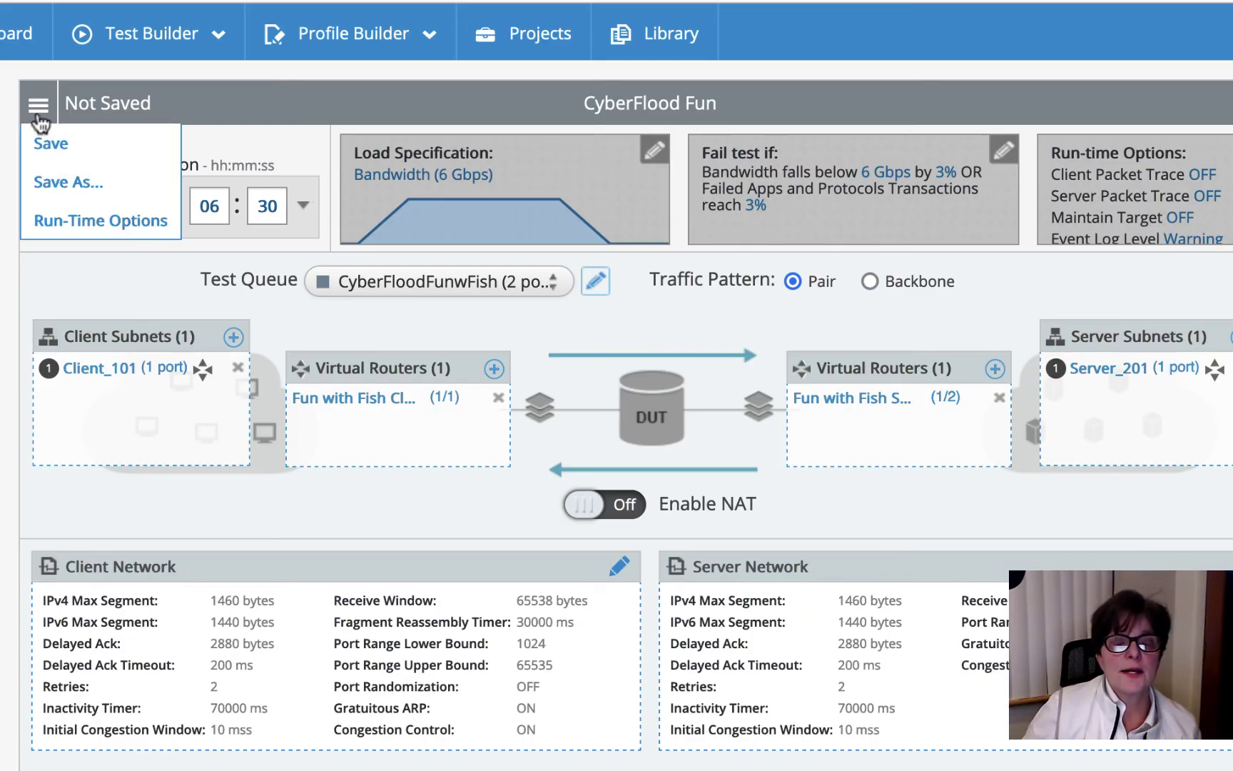
{"action": "left_click", "coordinate": [62, 183]}
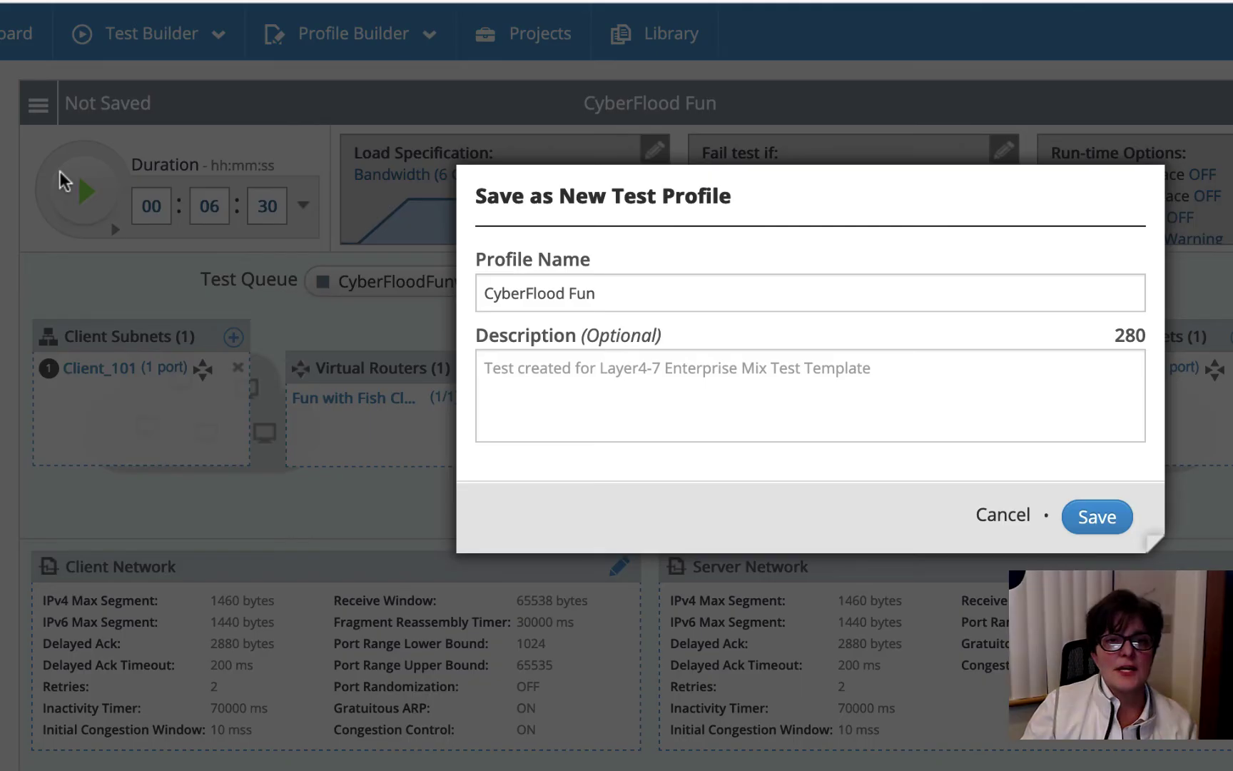
{"action": "left_click", "coordinate": [661, 301]}
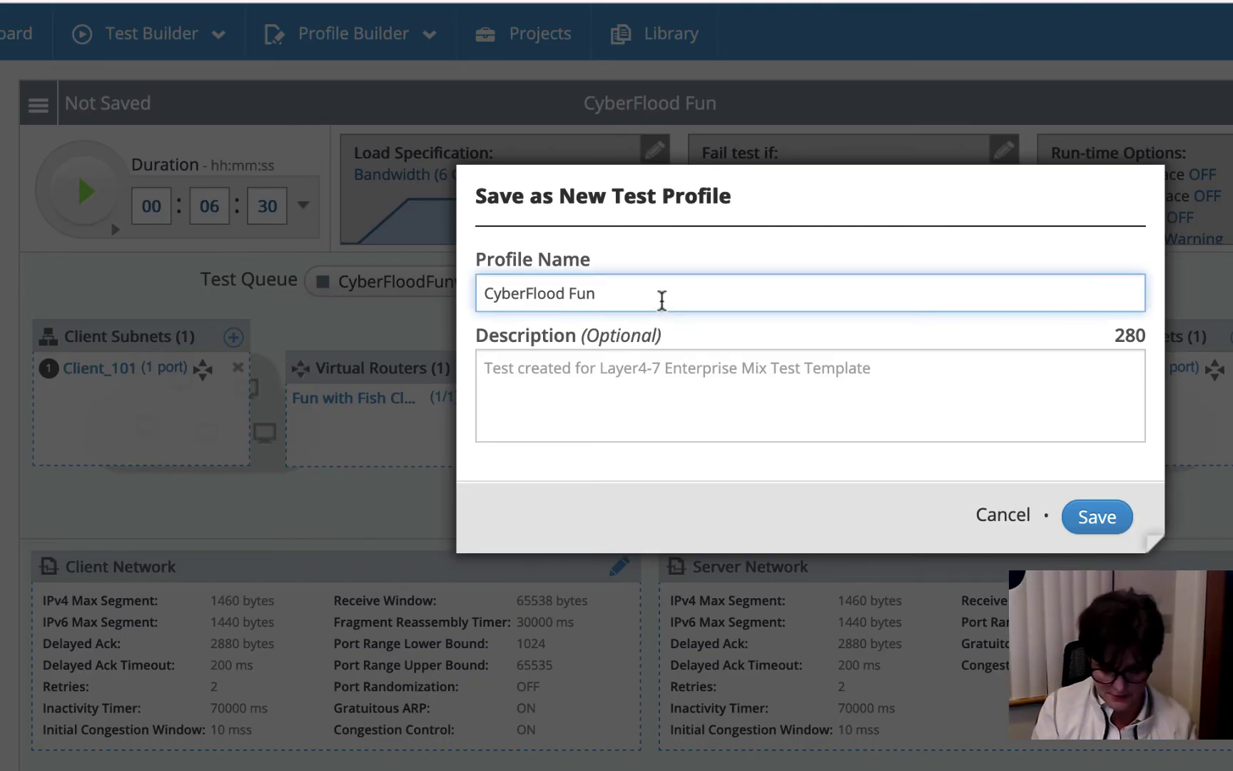
{"action": "type", "text": "with VRS"}
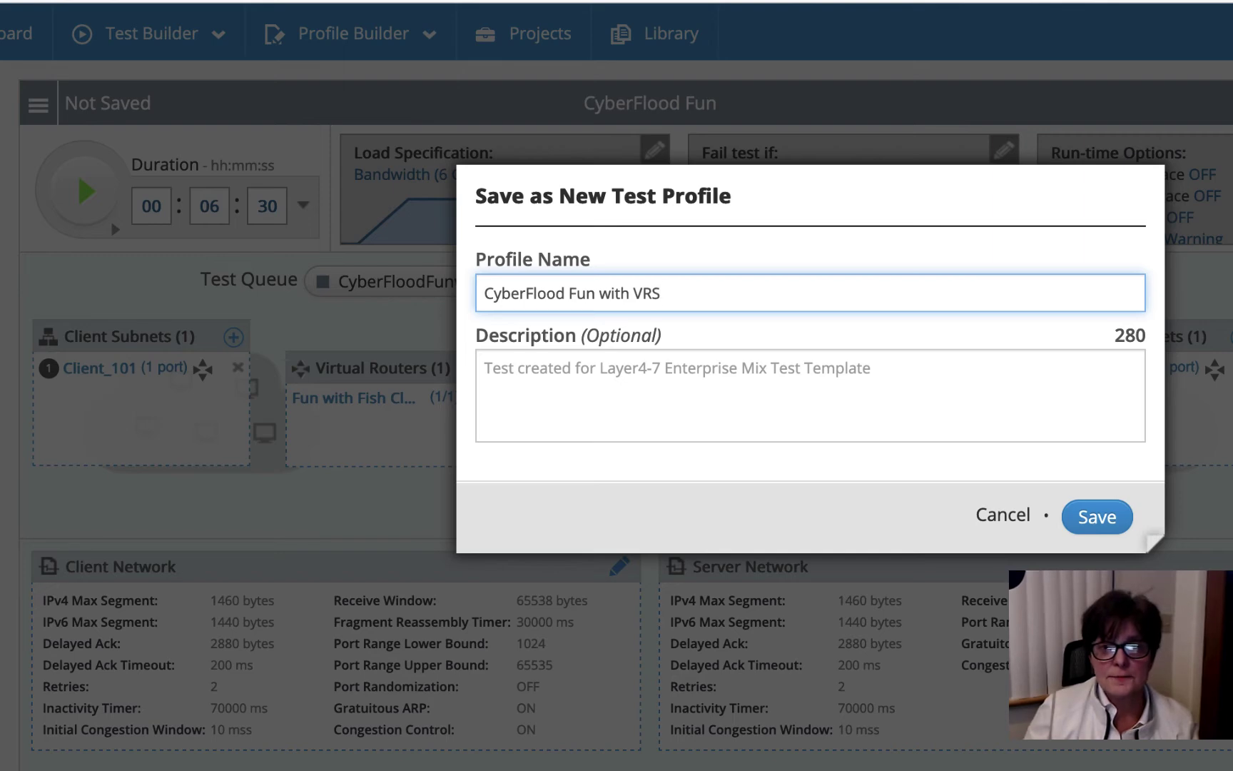
{"action": "left_click", "coordinate": [1092, 518]}
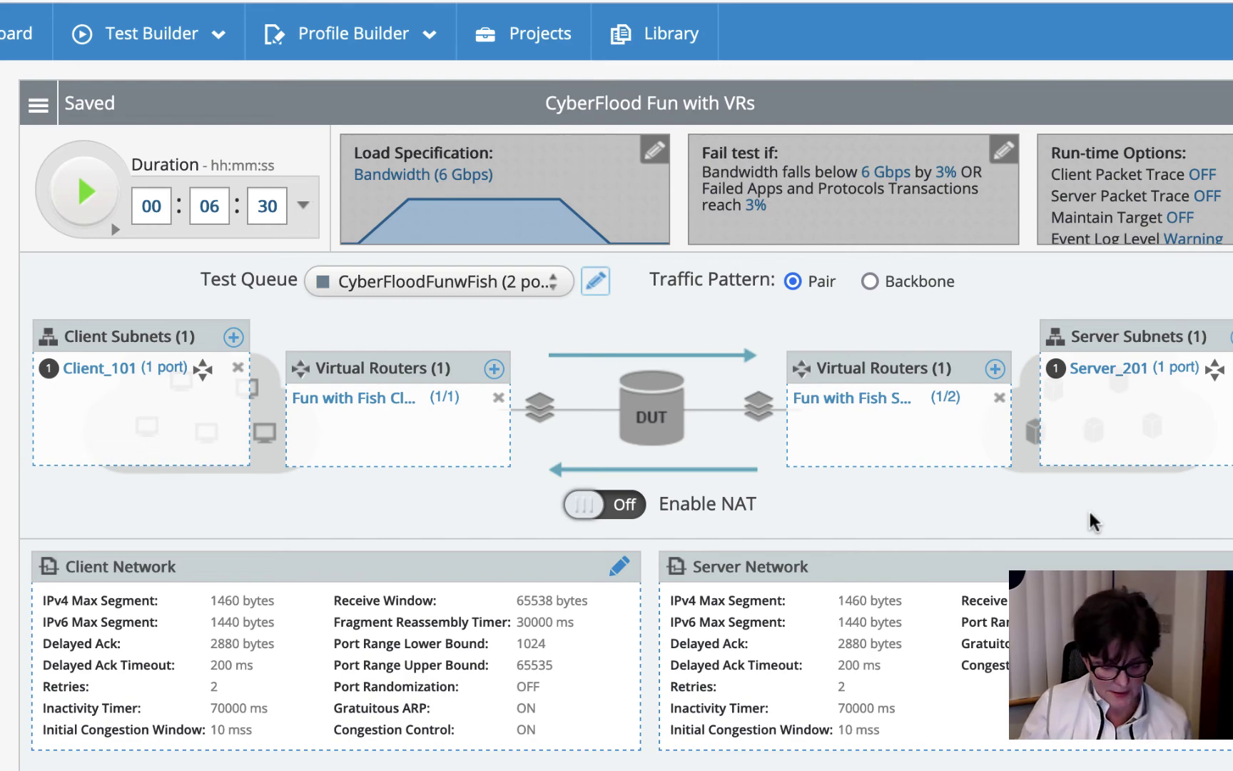
Step: Switch to the n9k1 session in SecureCRT and enter "sh run int e1/11" to inspect that interface's running configuration
{"action": "key", "text": "super+Tab"}
{"action": "key", "text": "super+Tab"}
{"action": "key", "text": "super+Tab"}
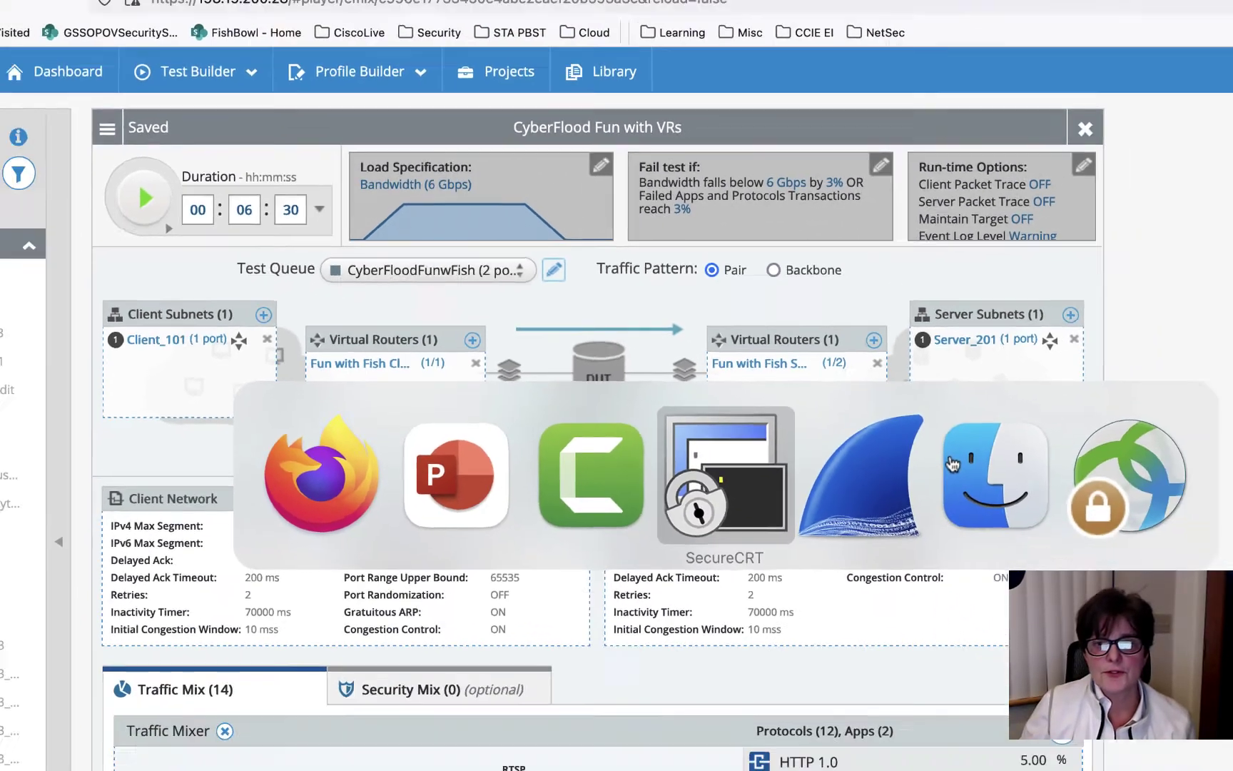
{"action": "type", "text": "sh ru"}
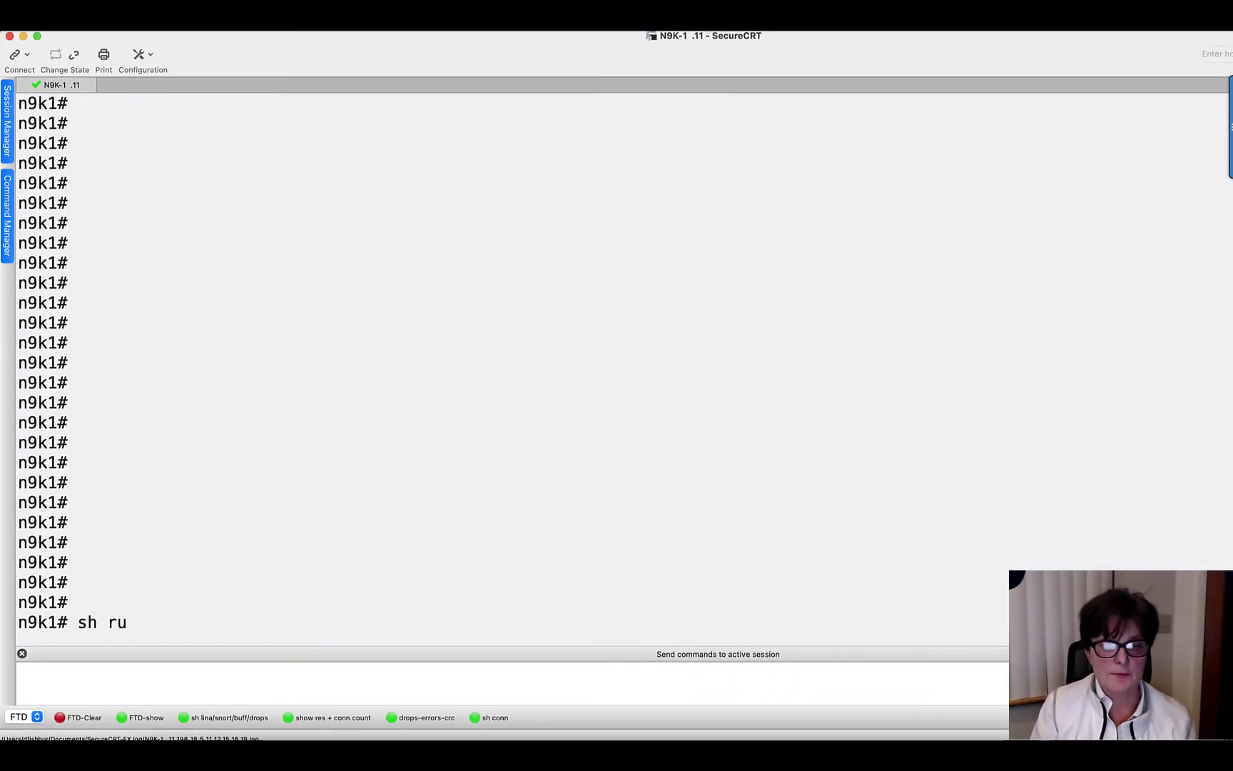
{"action": "type", "text": "n int e1/11"}
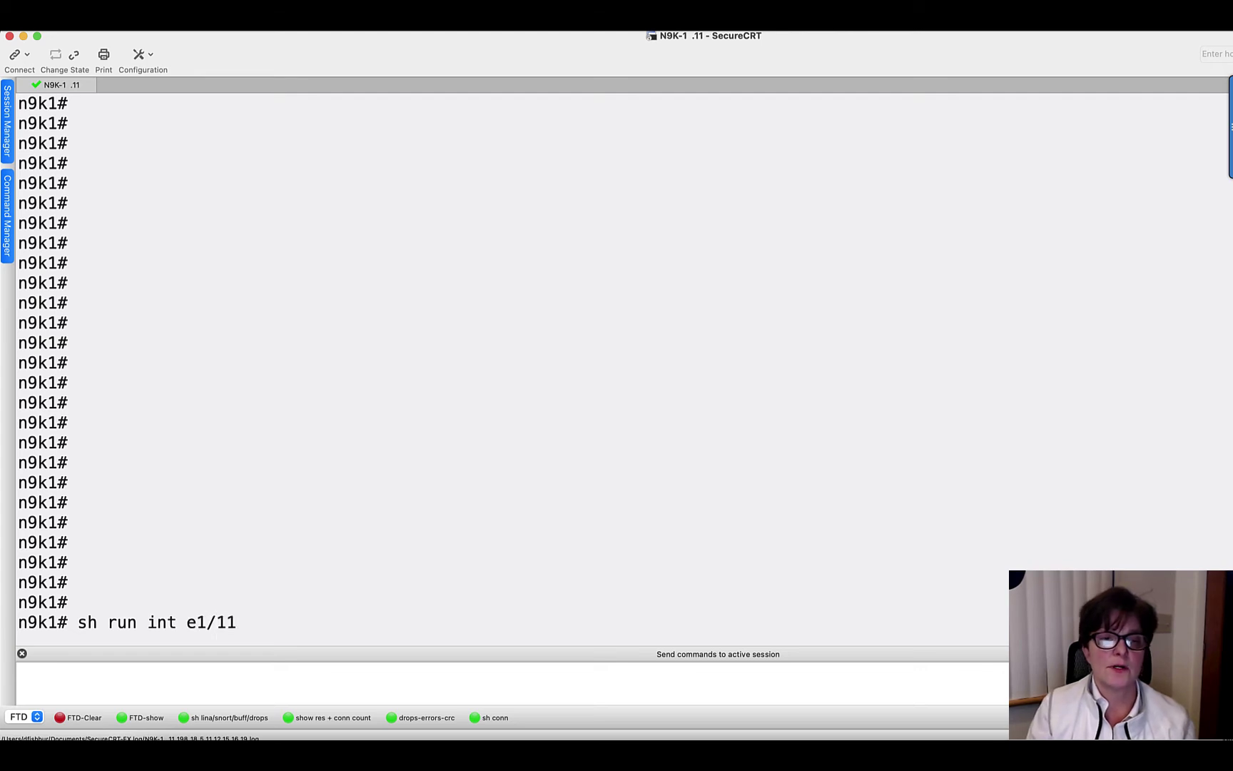
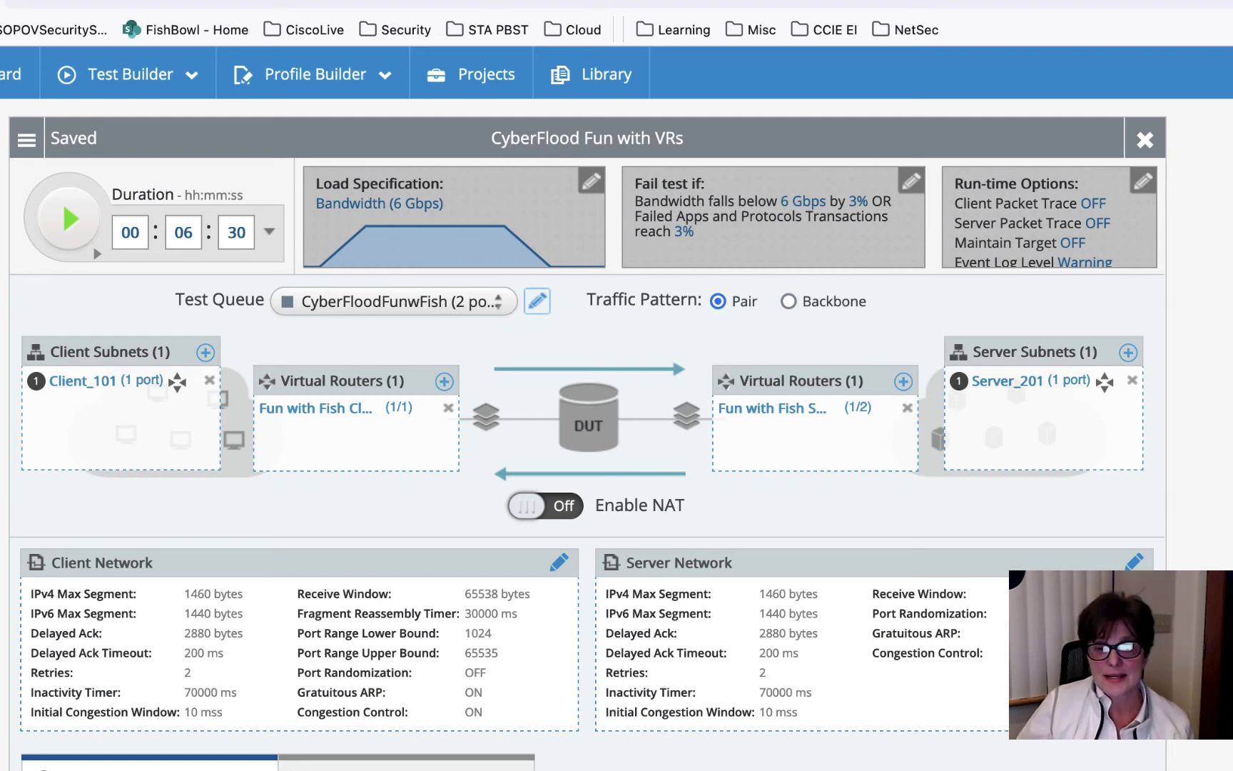
Step: Review the CyberFlood test's network and traffic mix settings and start a trial run of the test
{"action": "scroll", "coordinate": [585, 428], "scroll_direction": "down", "scroll_amount": 6}
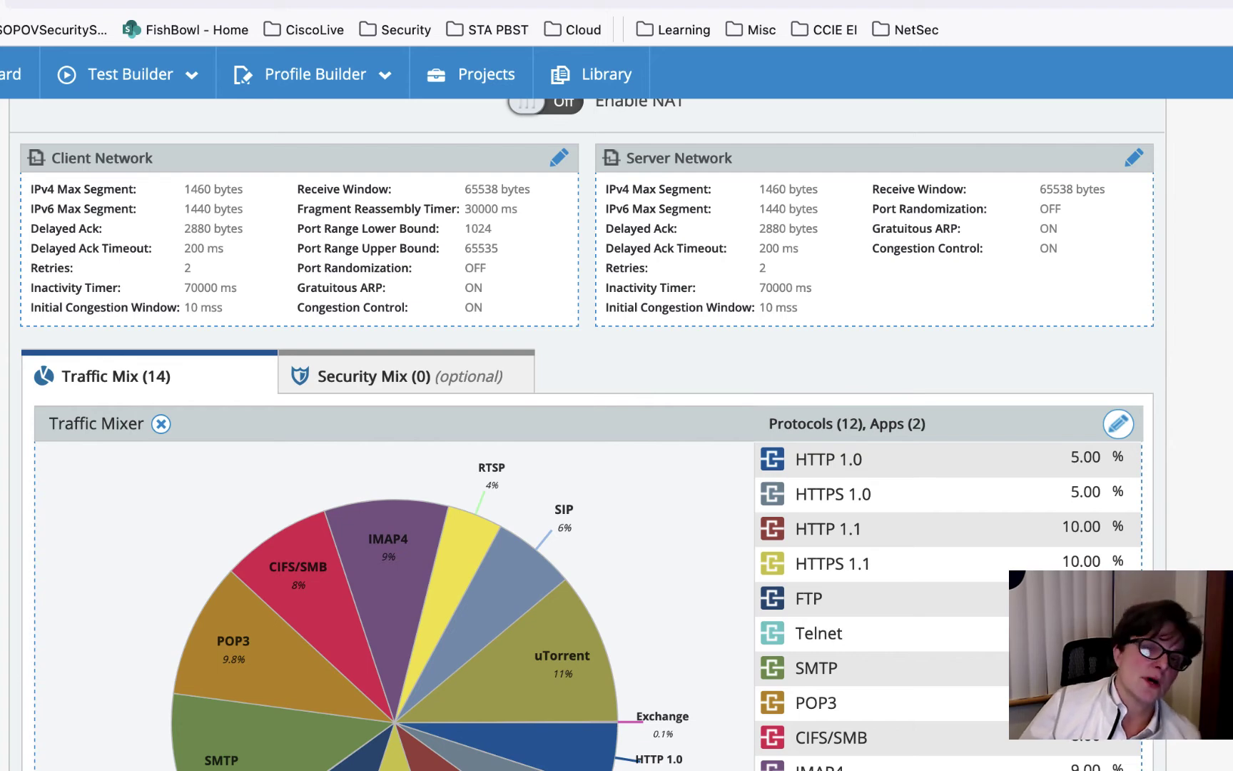
{"action": "scroll", "coordinate": [386, 294], "scroll_direction": "up", "scroll_amount": 6}
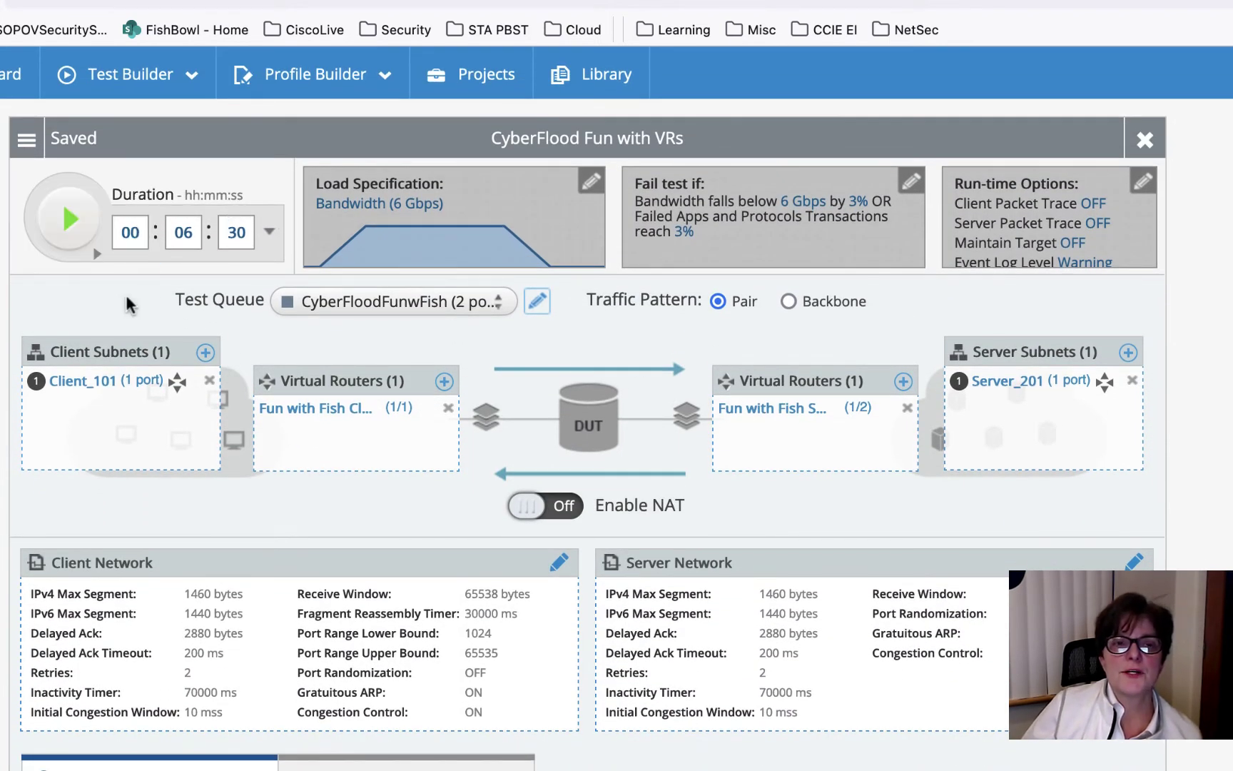
{"action": "left_click", "coordinate": [97, 253]}
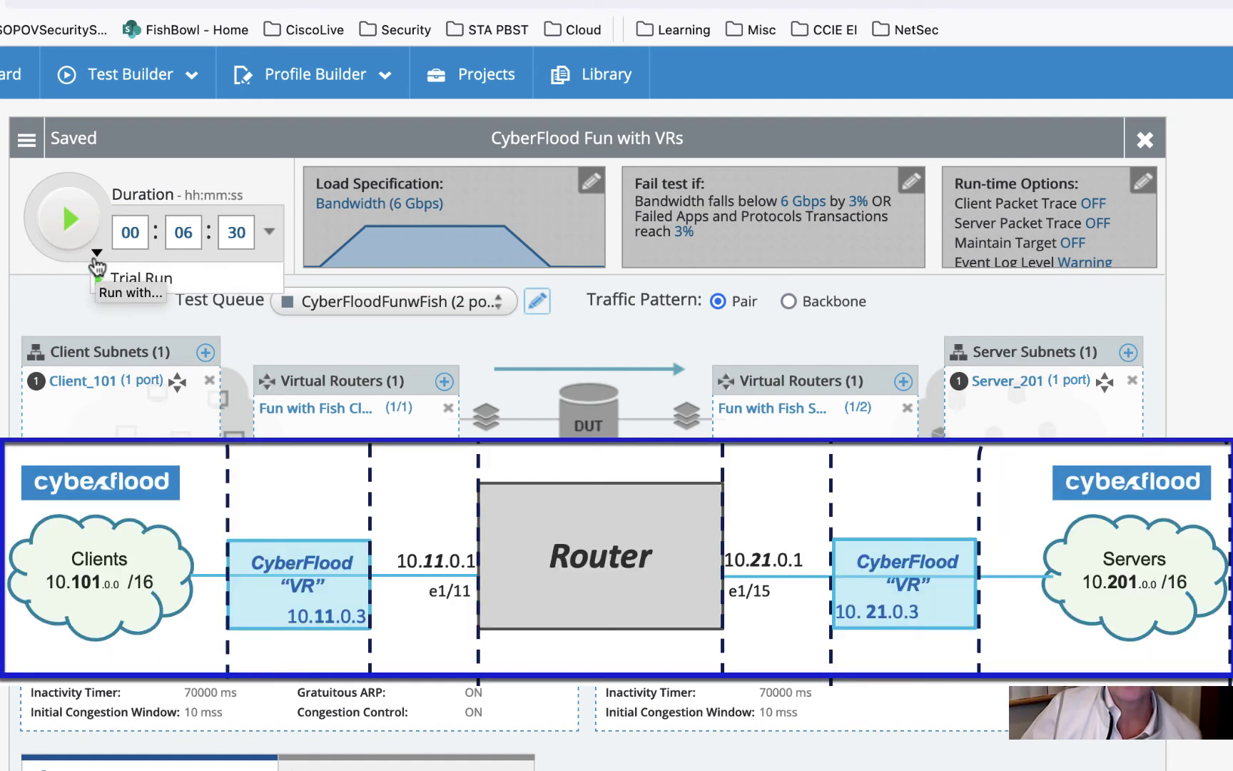
{"action": "mouse_move", "coordinate": [83, 391]}
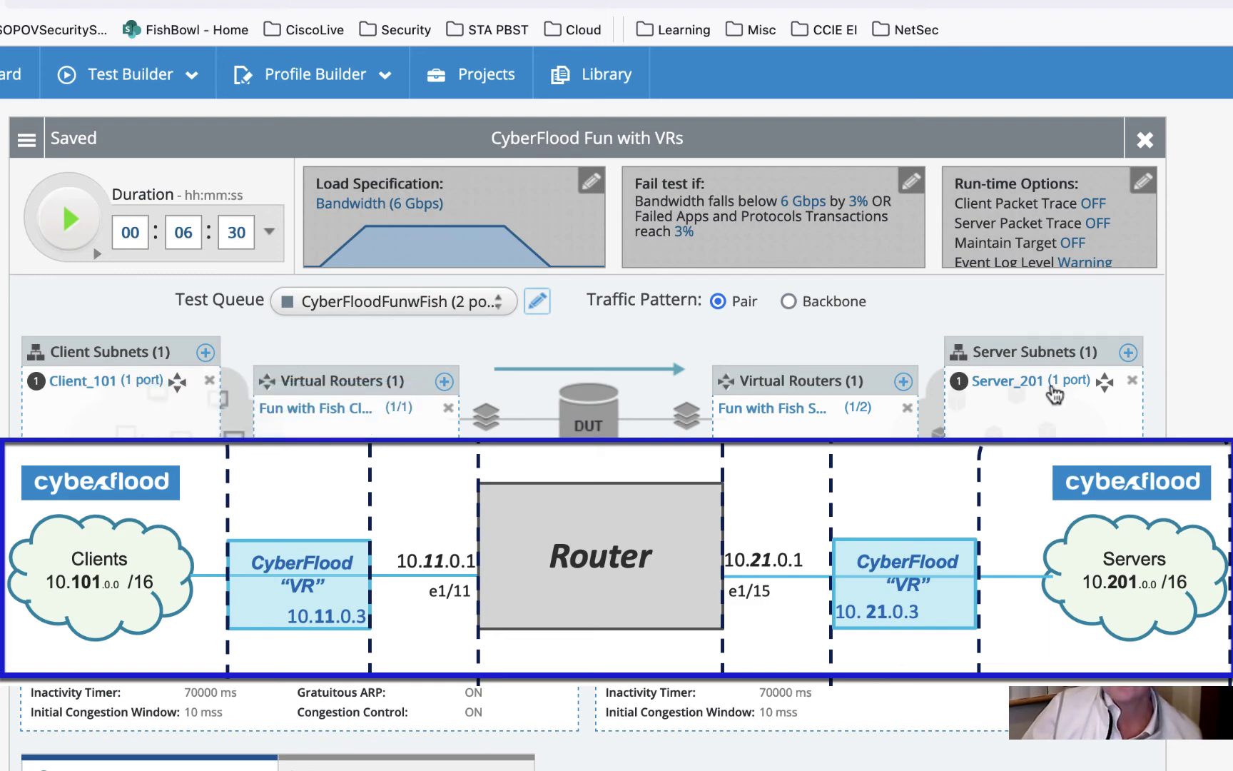
{"action": "scroll", "coordinate": [296, 236], "scroll_direction": "down", "scroll_amount": 8}
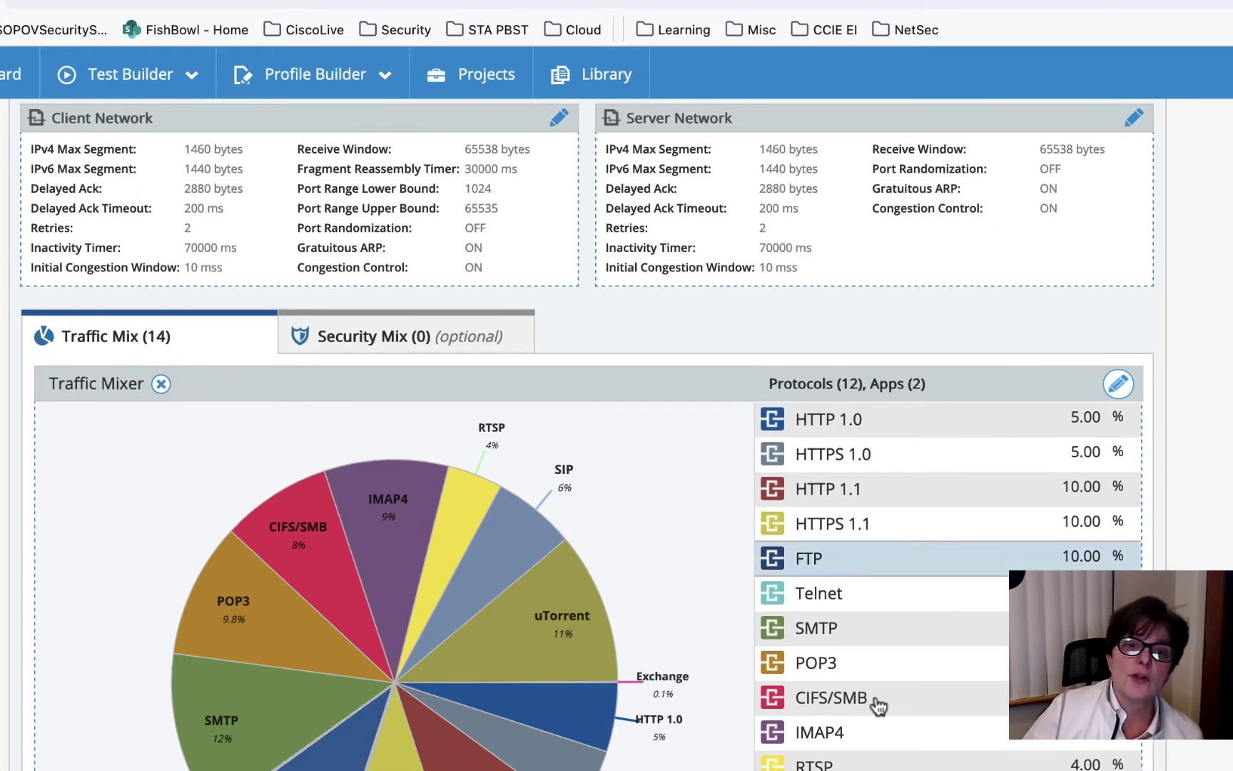
{"action": "scroll", "coordinate": [587, 435], "scroll_direction": "up", "scroll_amount": 6}
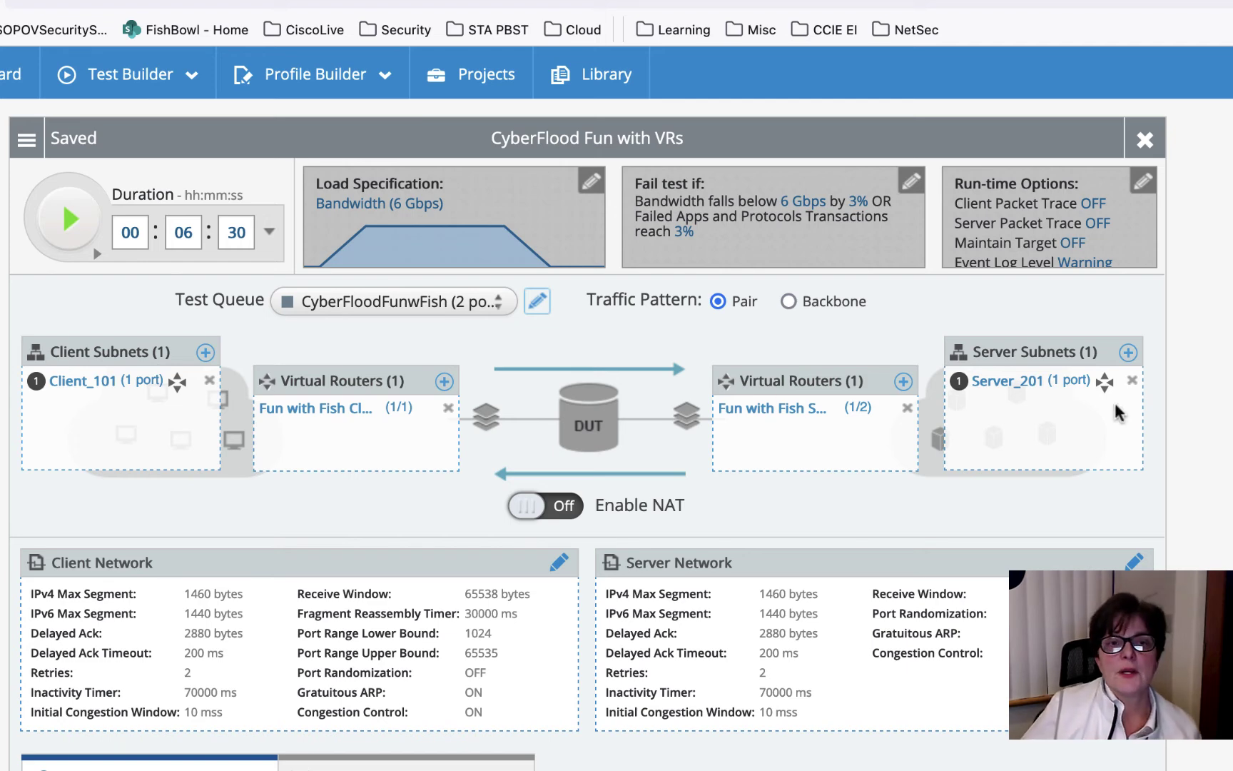
{"action": "left_click", "coordinate": [97, 253]}
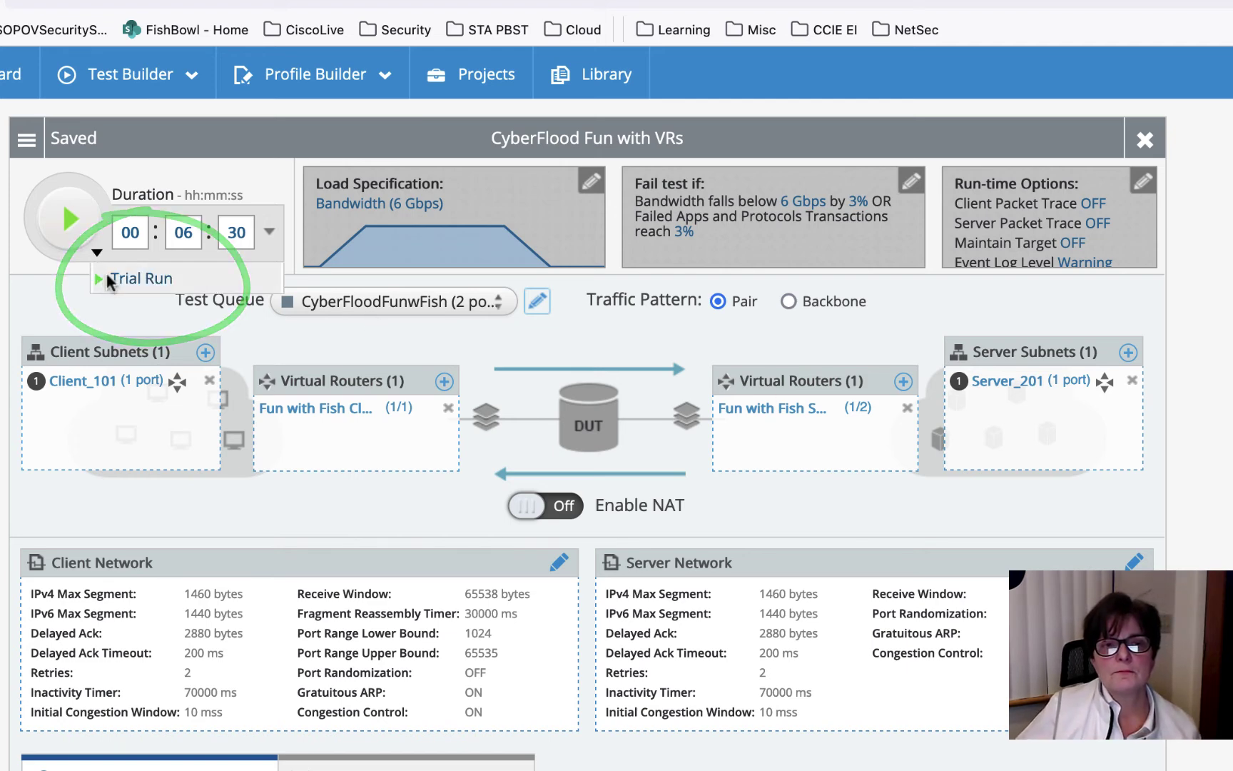
{"action": "left_click", "coordinate": [106, 273]}
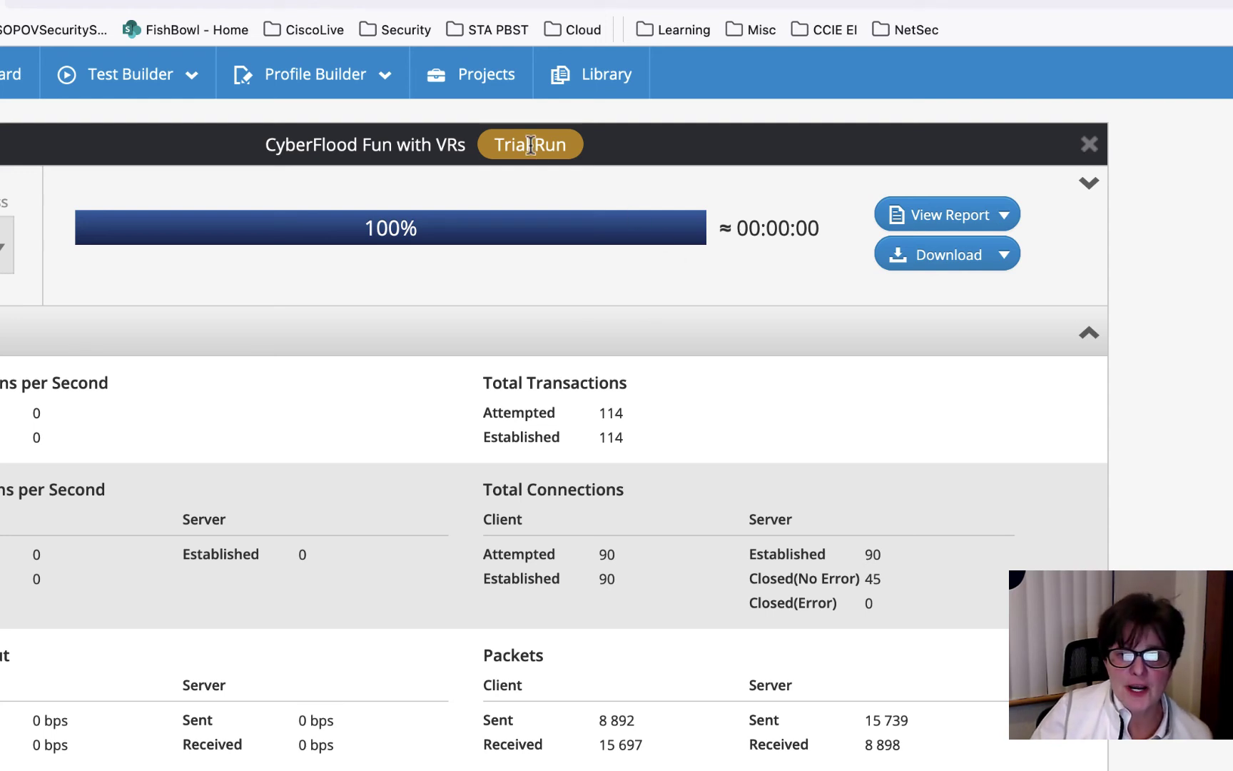
Step: Examine the trial run's total transactions, TCP connections, bandwidth charts and traffic mix transaction results
{"action": "left_click_drag", "start_coordinate": [603, 410], "coordinate": [664, 448]}
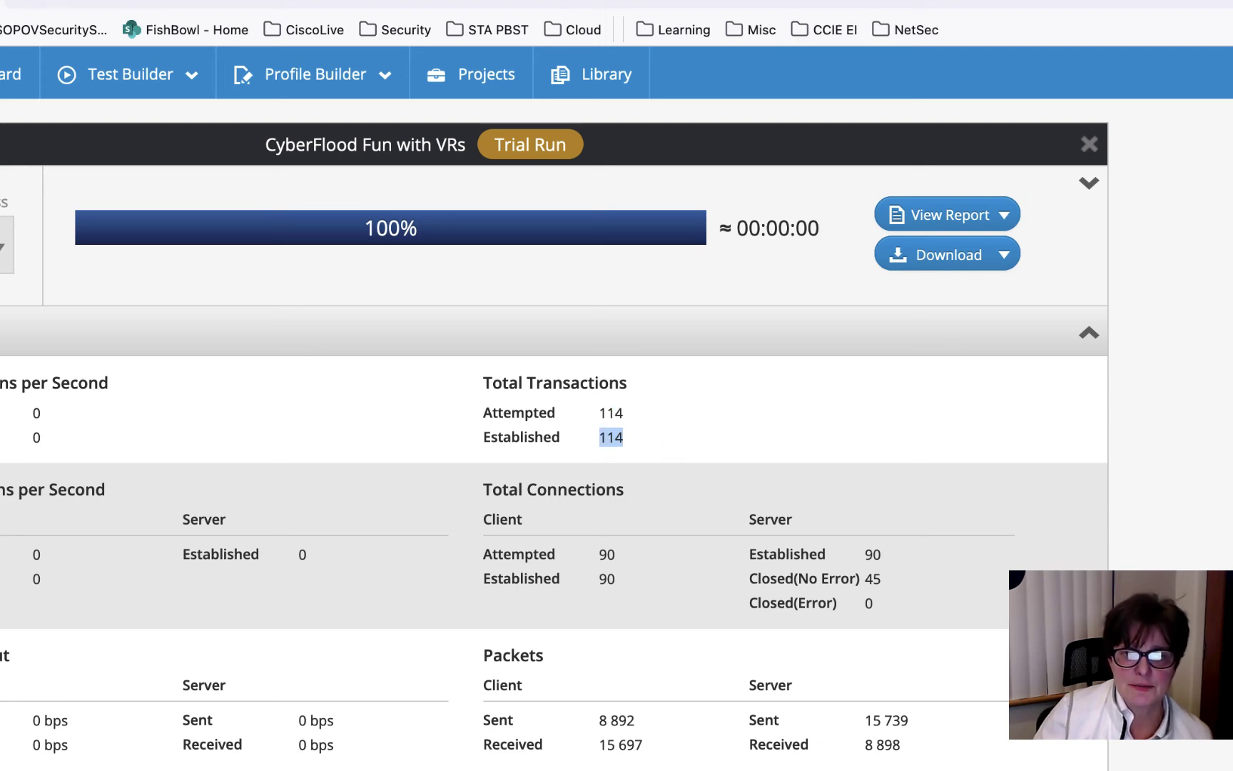
{"action": "left_click_drag", "start_coordinate": [863, 558], "coordinate": [883, 579]}
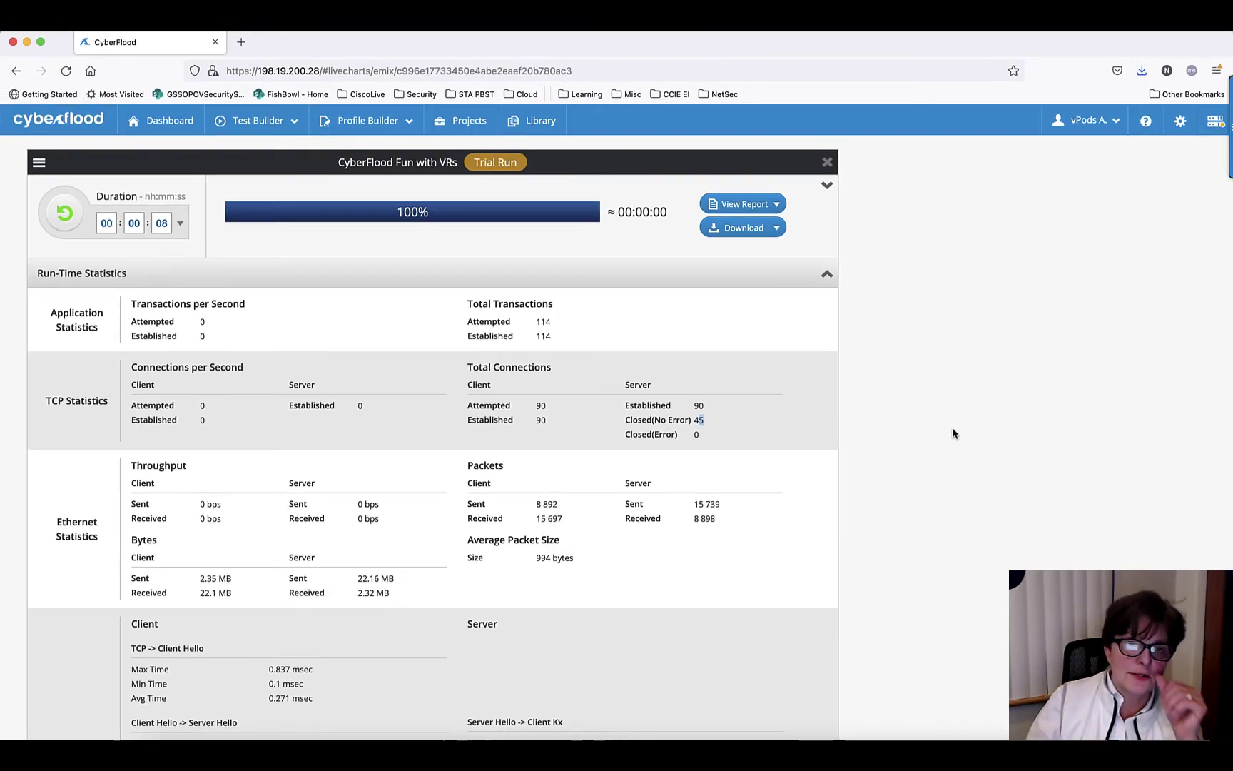
{"action": "scroll", "coordinate": [953, 428], "scroll_direction": "down", "scroll_amount": 15}
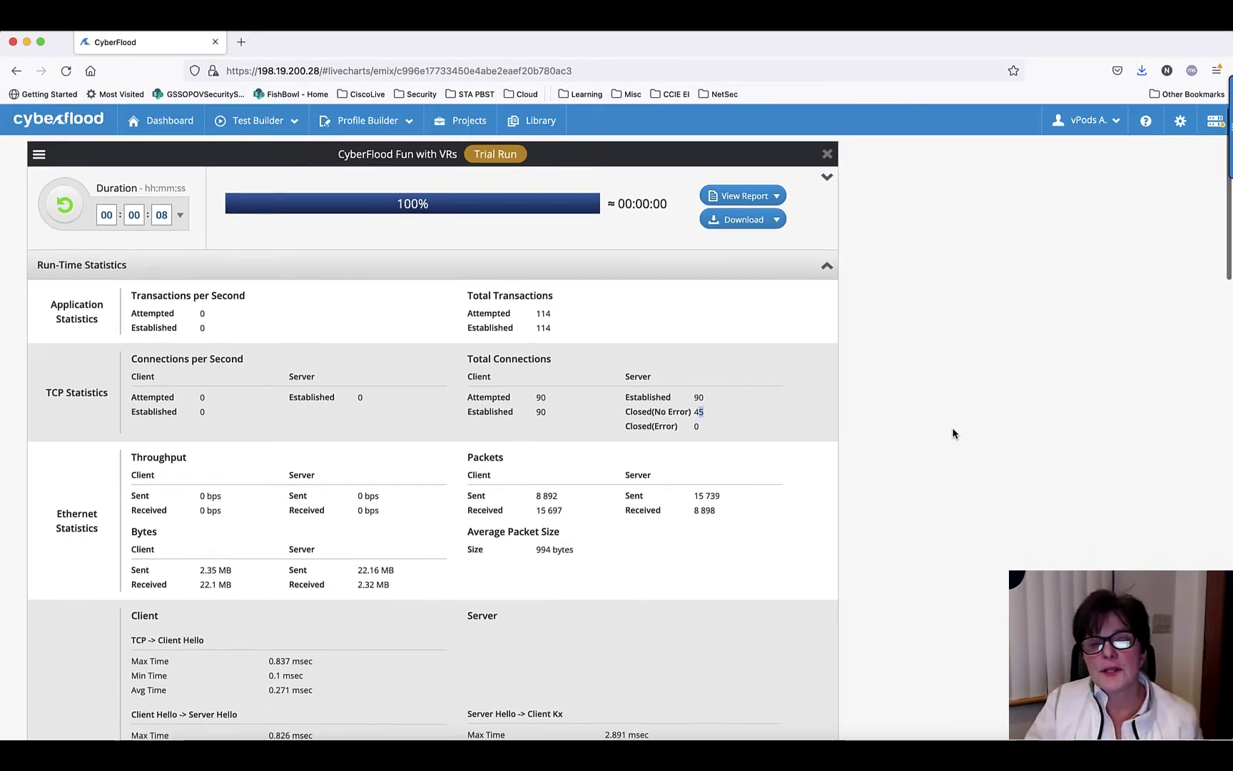
{"action": "scroll", "coordinate": [951, 432], "scroll_direction": "down", "scroll_amount": 6}
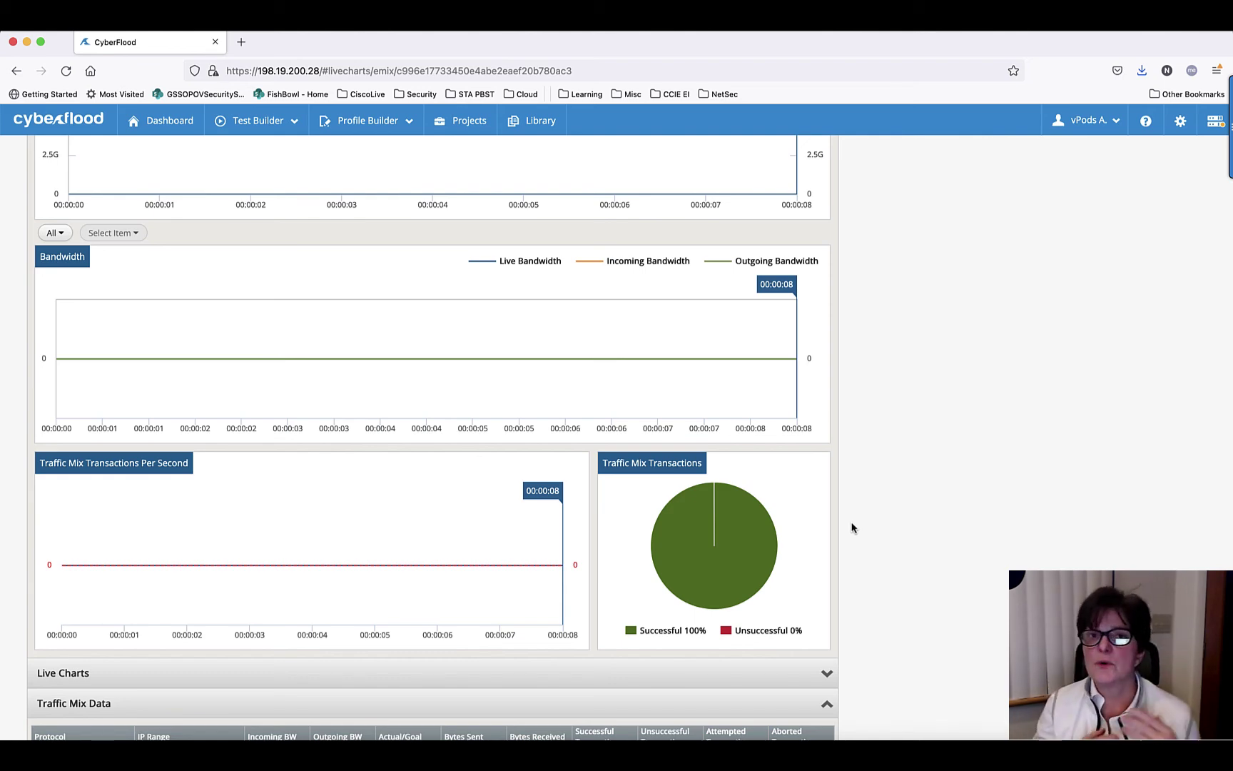
{"action": "scroll", "coordinate": [852, 528], "scroll_direction": "up", "scroll_amount": 20}
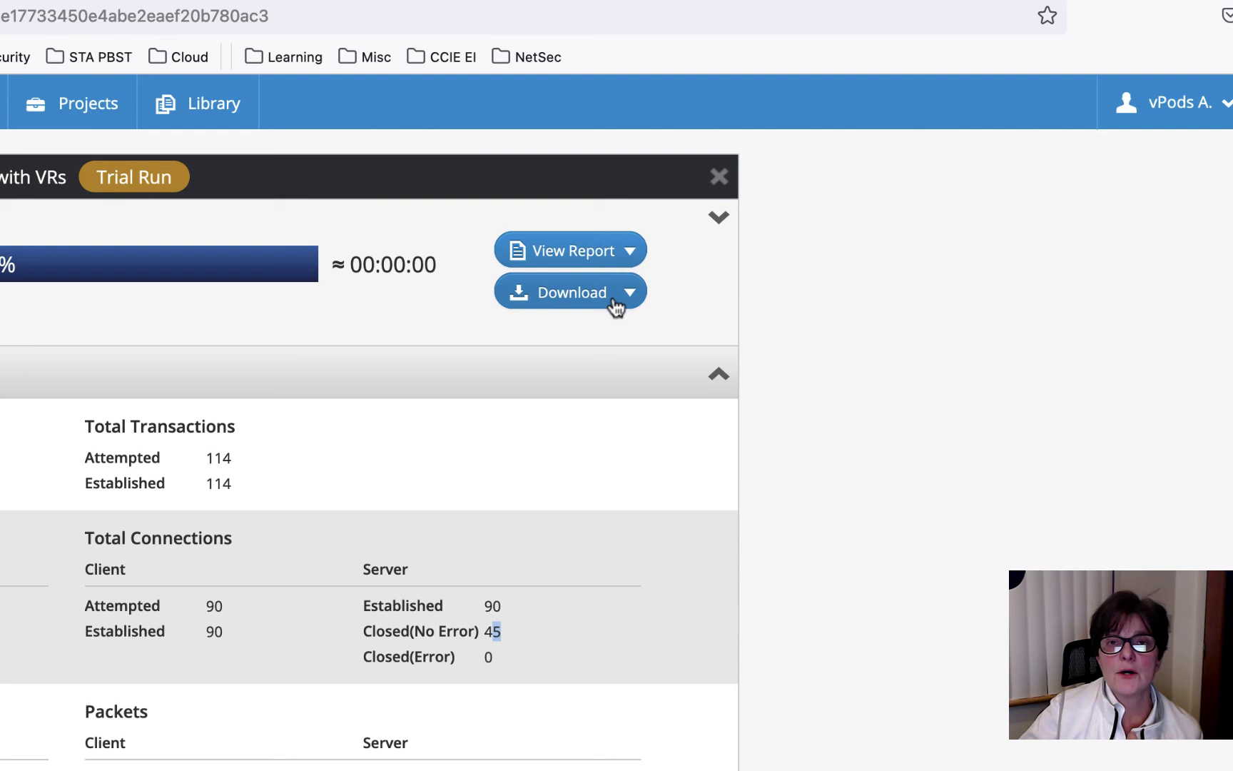
Step: Download the trial run's debugging files and save debug.zip to disk
{"action": "left_click", "coordinate": [766, 233]}
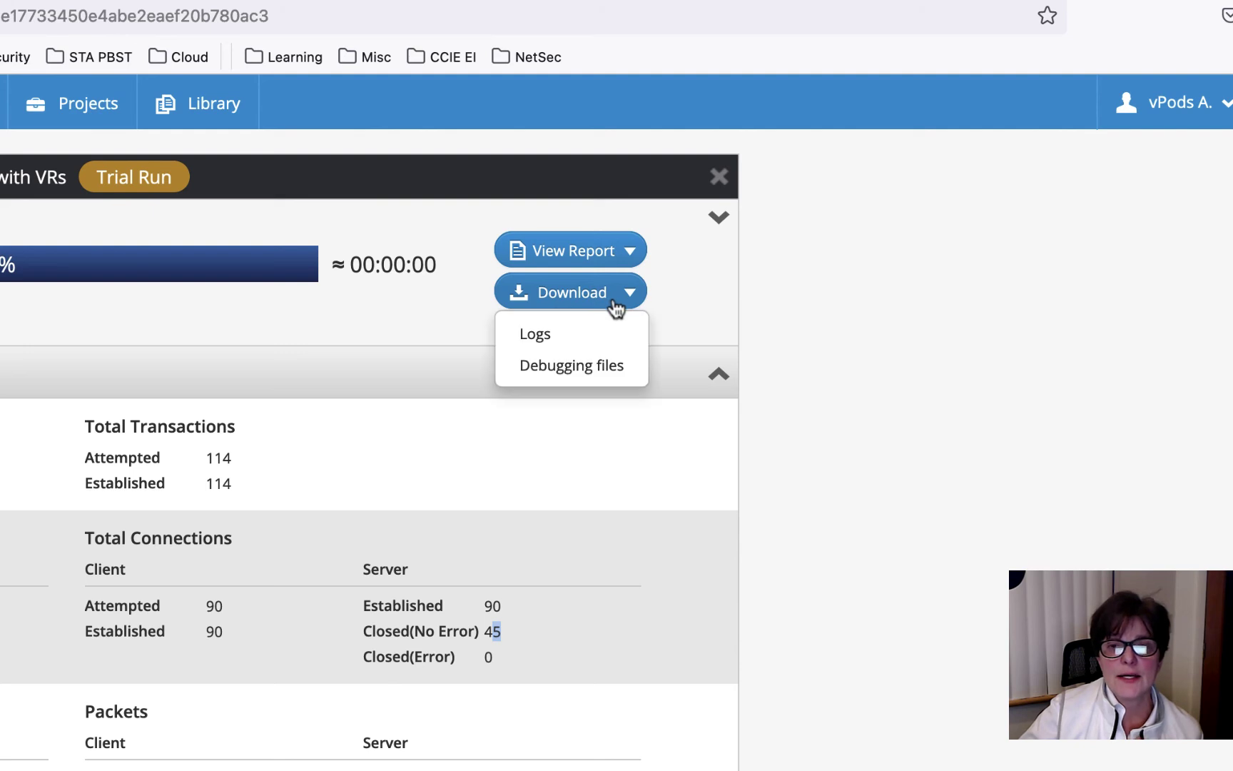
{"action": "left_click", "coordinate": [596, 365]}
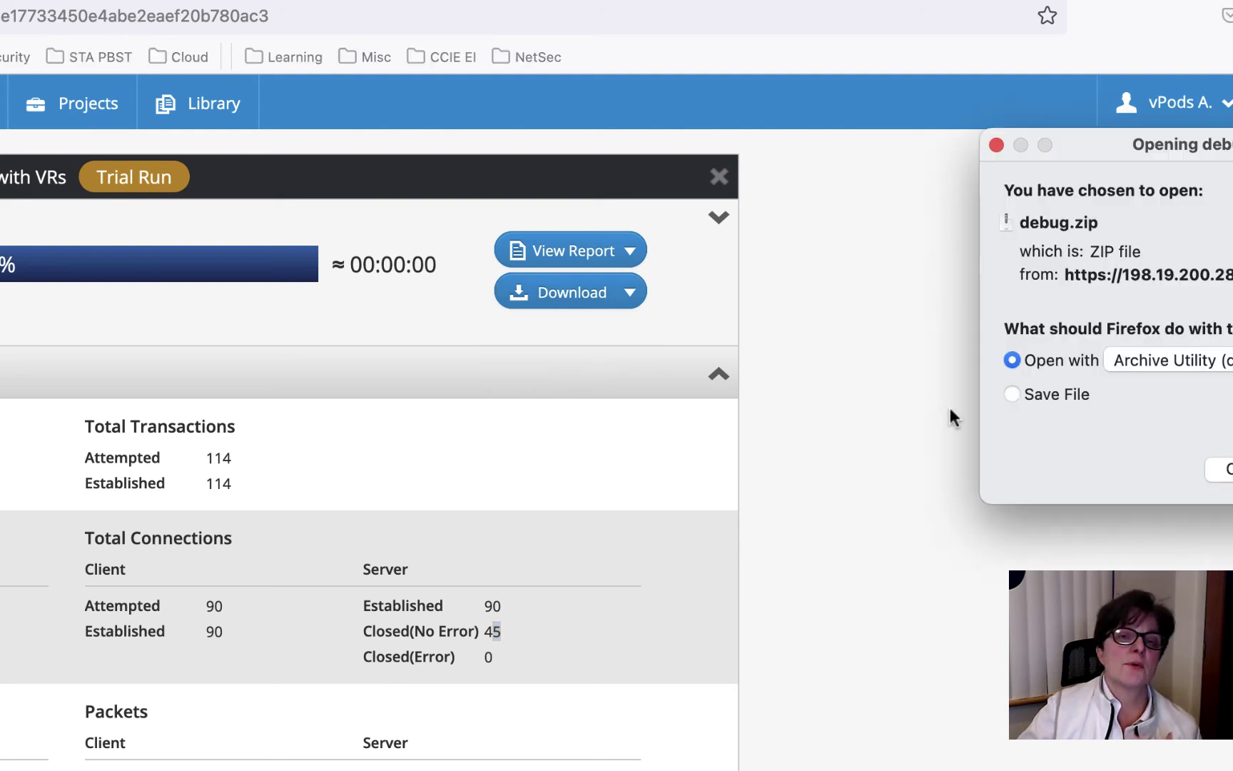
{"action": "left_click_drag", "start_coordinate": [1104, 159], "coordinate": [726, 206]}
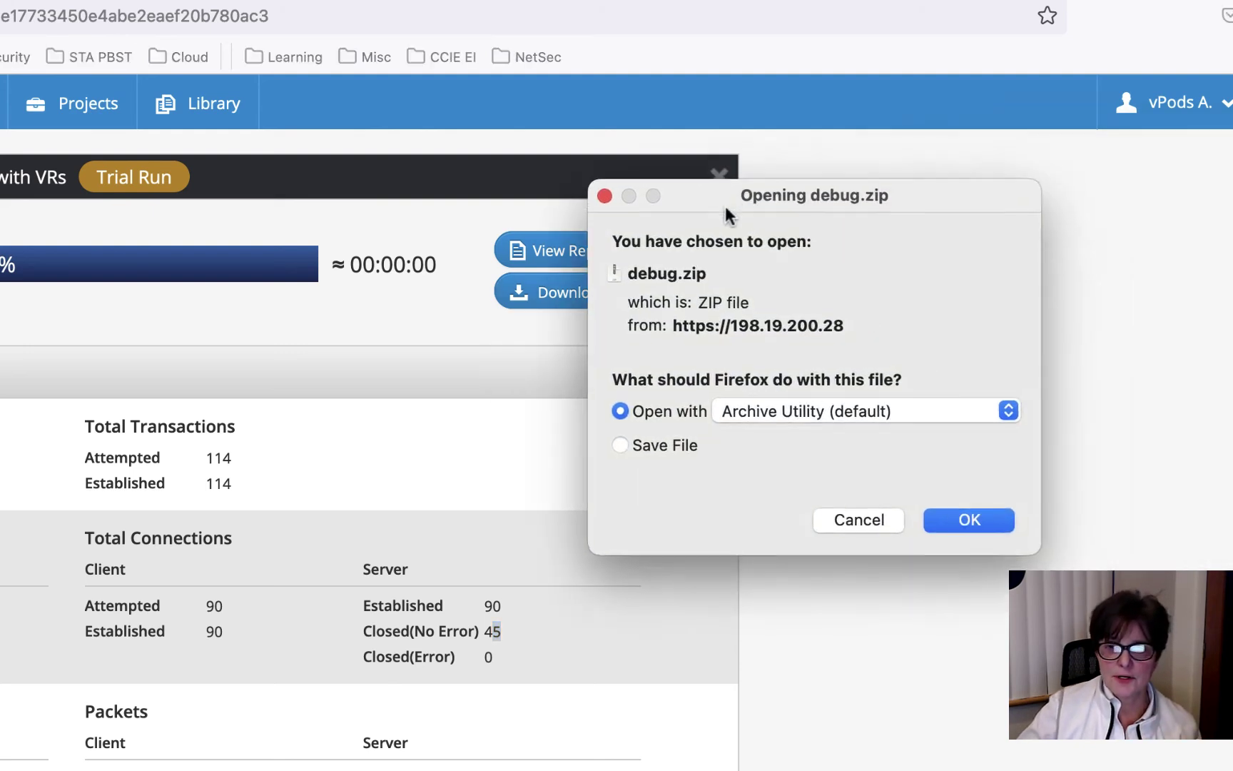
{"action": "left_click", "coordinate": [626, 444]}
{"action": "left_click", "coordinate": [970, 519]}
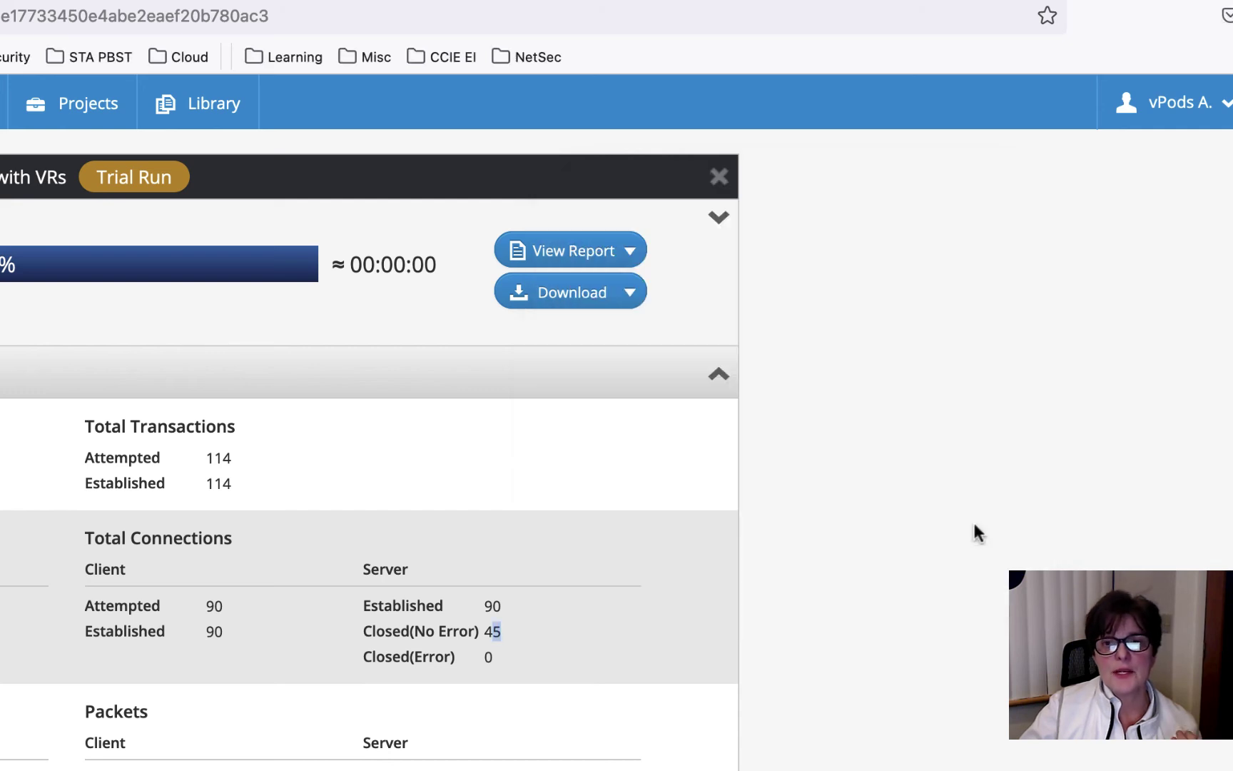
{"action": "left_click", "coordinate": [629, 294]}
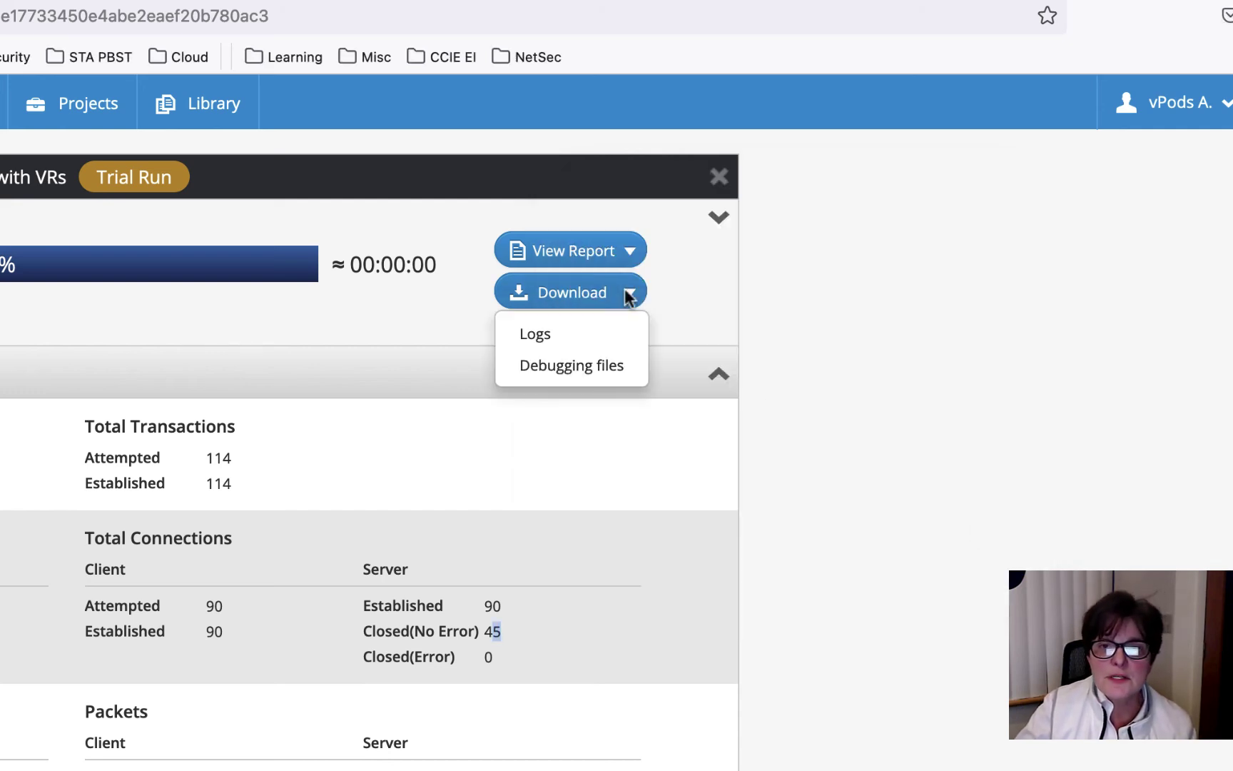
{"action": "left_click", "coordinate": [877, 306]}
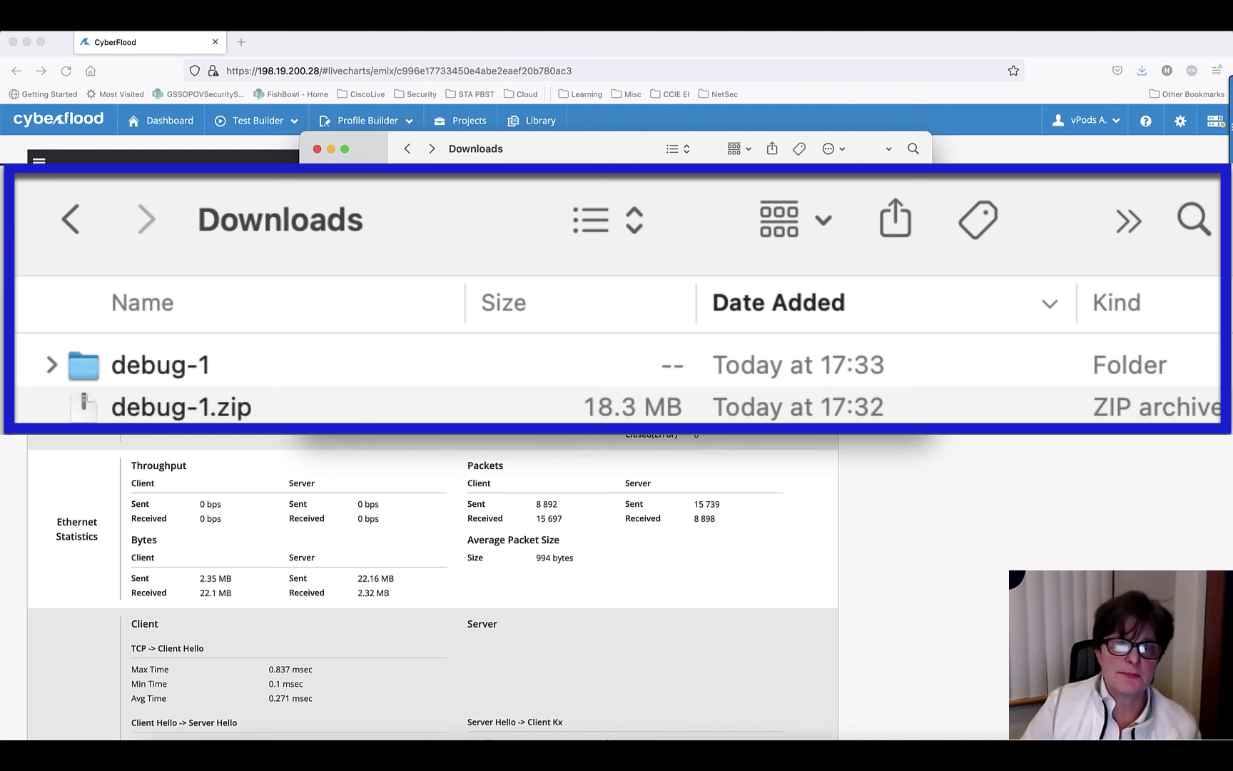
Step: Open client-subtest_0_core0-trace0.pcap from the debug-1 folder in Wireshark and show the capture in full screen
{"action": "double_click", "coordinate": [432, 201]}
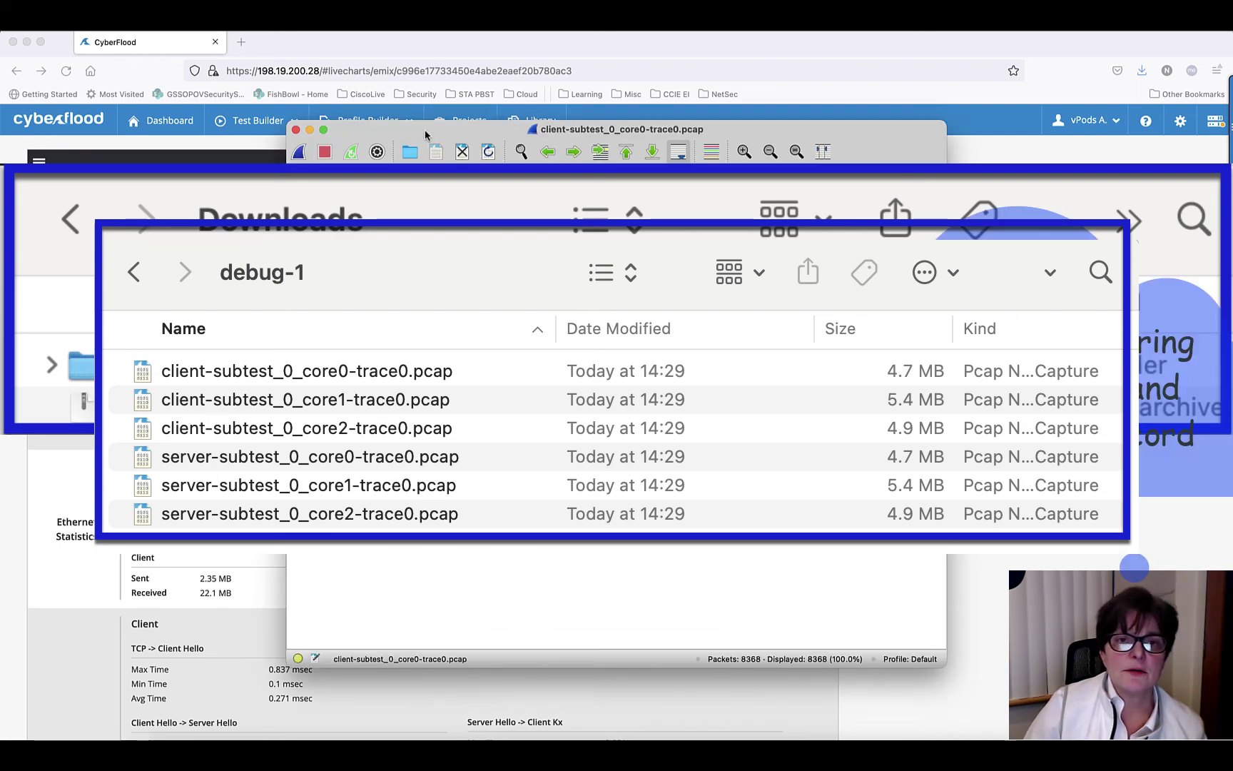
{"action": "left_click_drag", "start_coordinate": [421, 135], "coordinate": [297, 104]}
{"action": "left_click", "coordinate": [156, 25]}
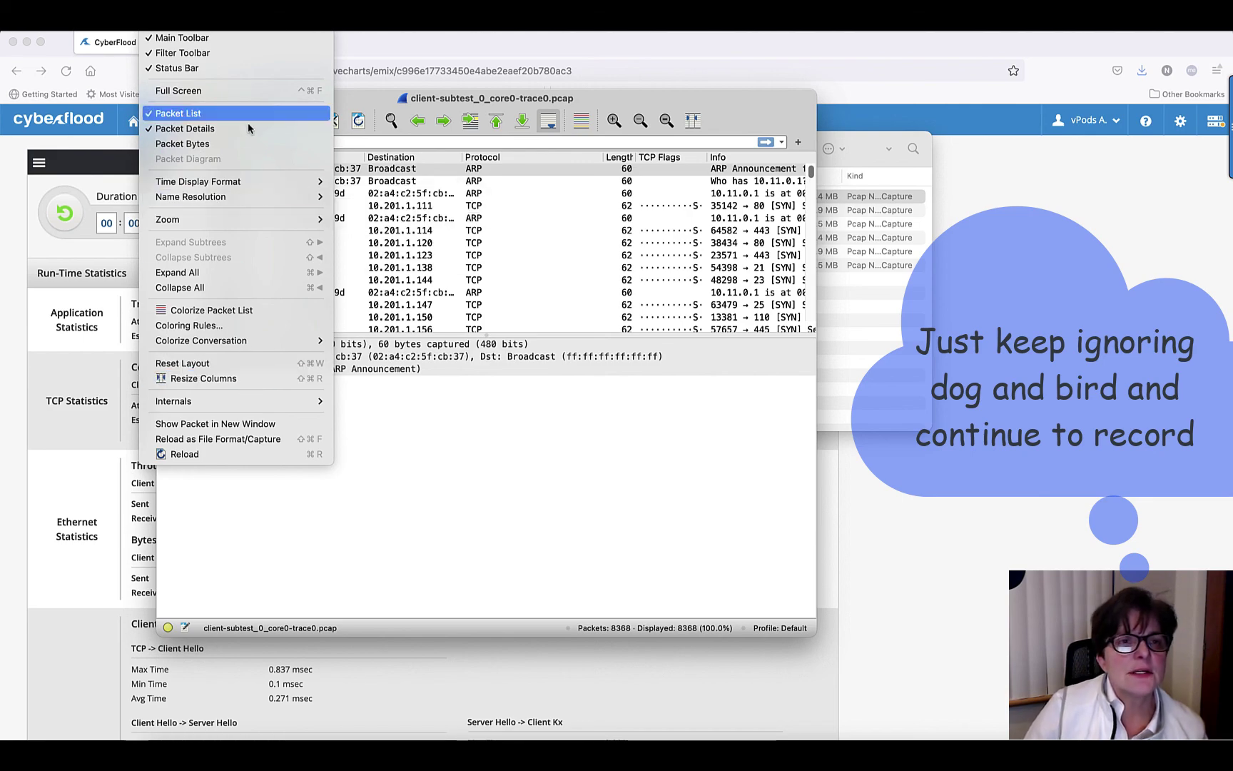
{"action": "left_click", "coordinate": [239, 91]}
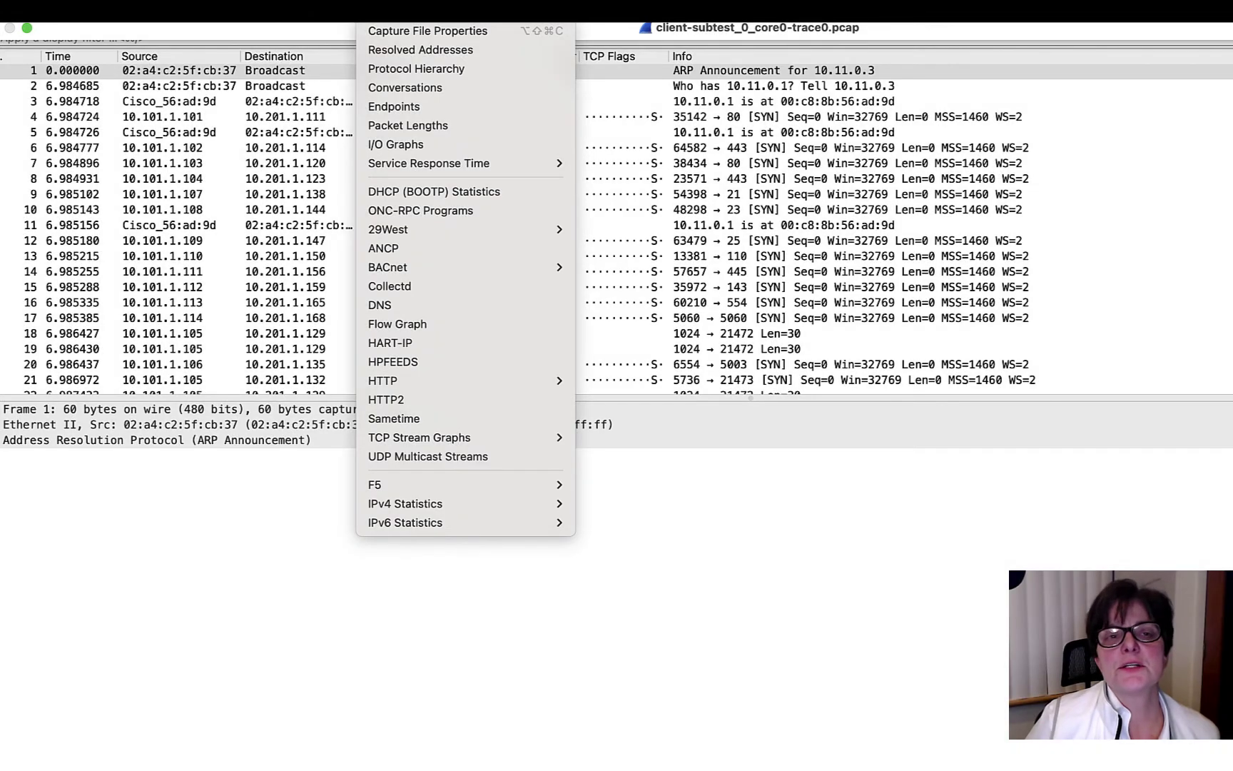
Step: Show the capture's protocol hierarchy statistics and examine the UDP and TCP protocols, including SMB, HTTP, FTP Data and BitTorrent
{"action": "left_click", "coordinate": [410, 67]}
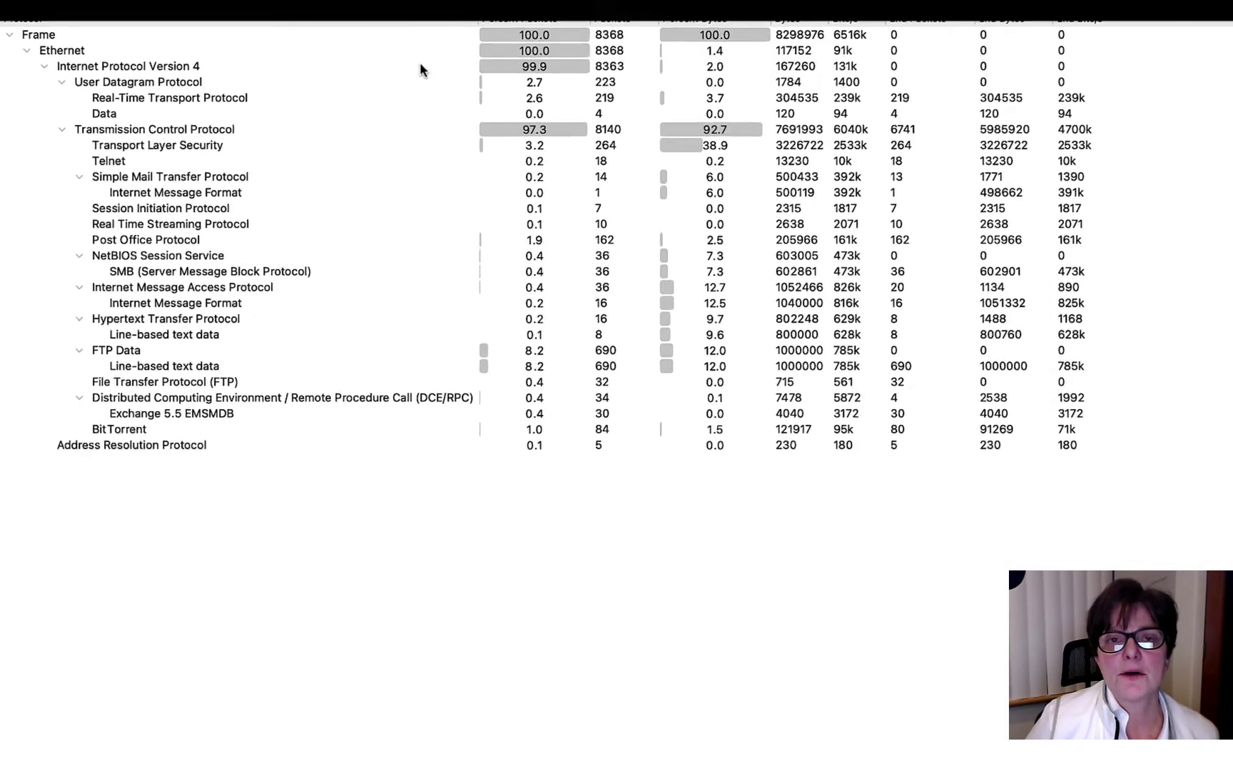
{"action": "left_click", "coordinate": [96, 81]}
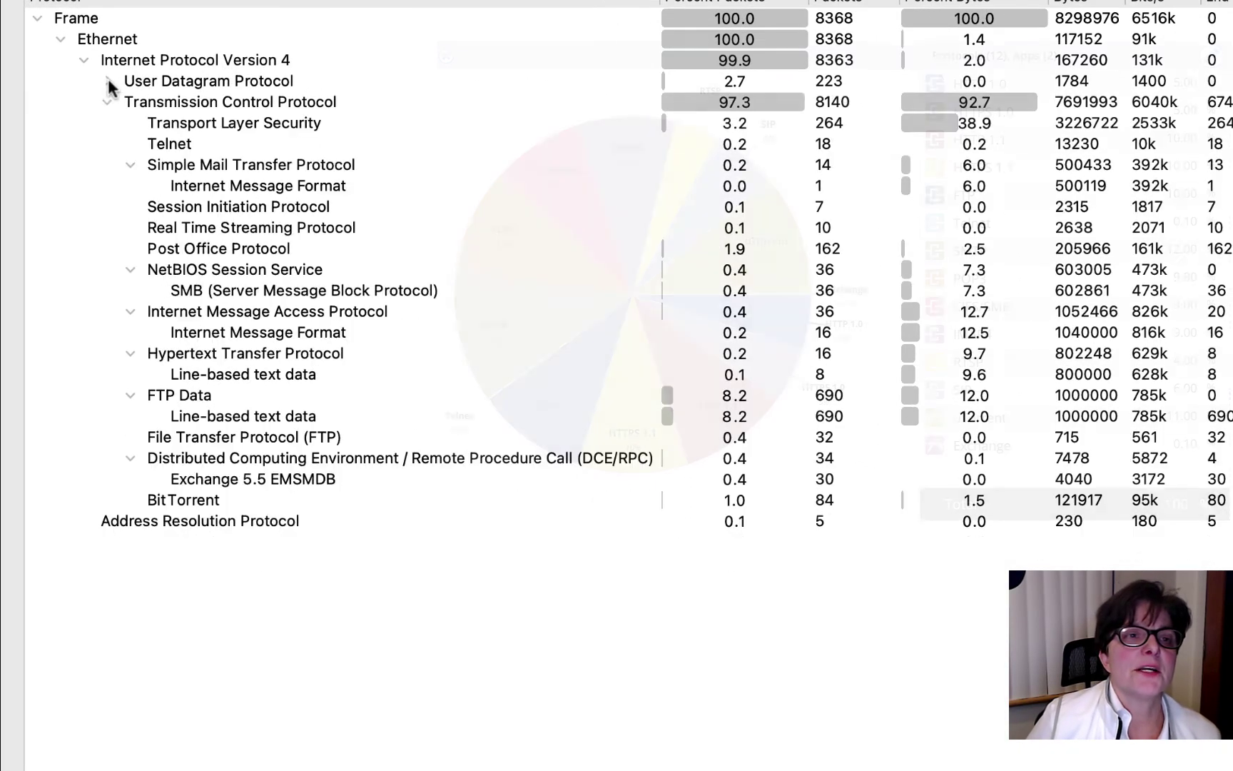
{"action": "left_click", "coordinate": [108, 102]}
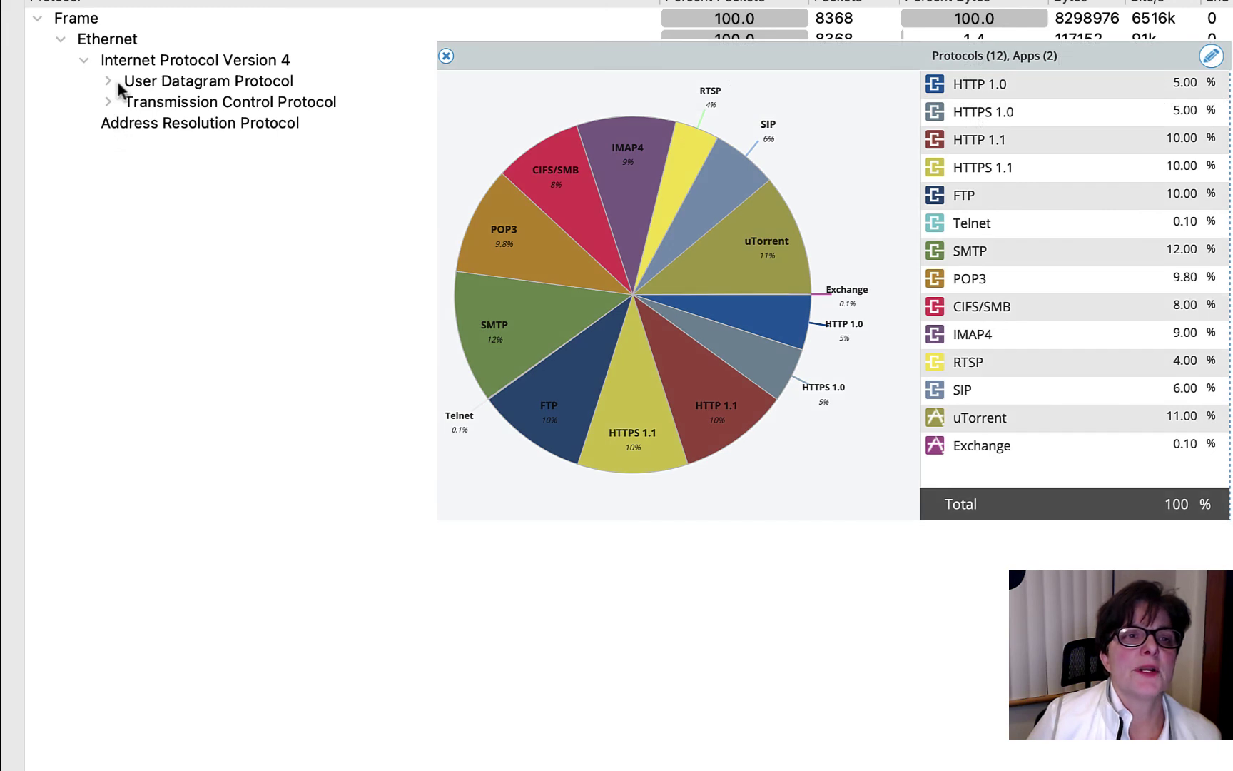
{"action": "left_click", "coordinate": [111, 82]}
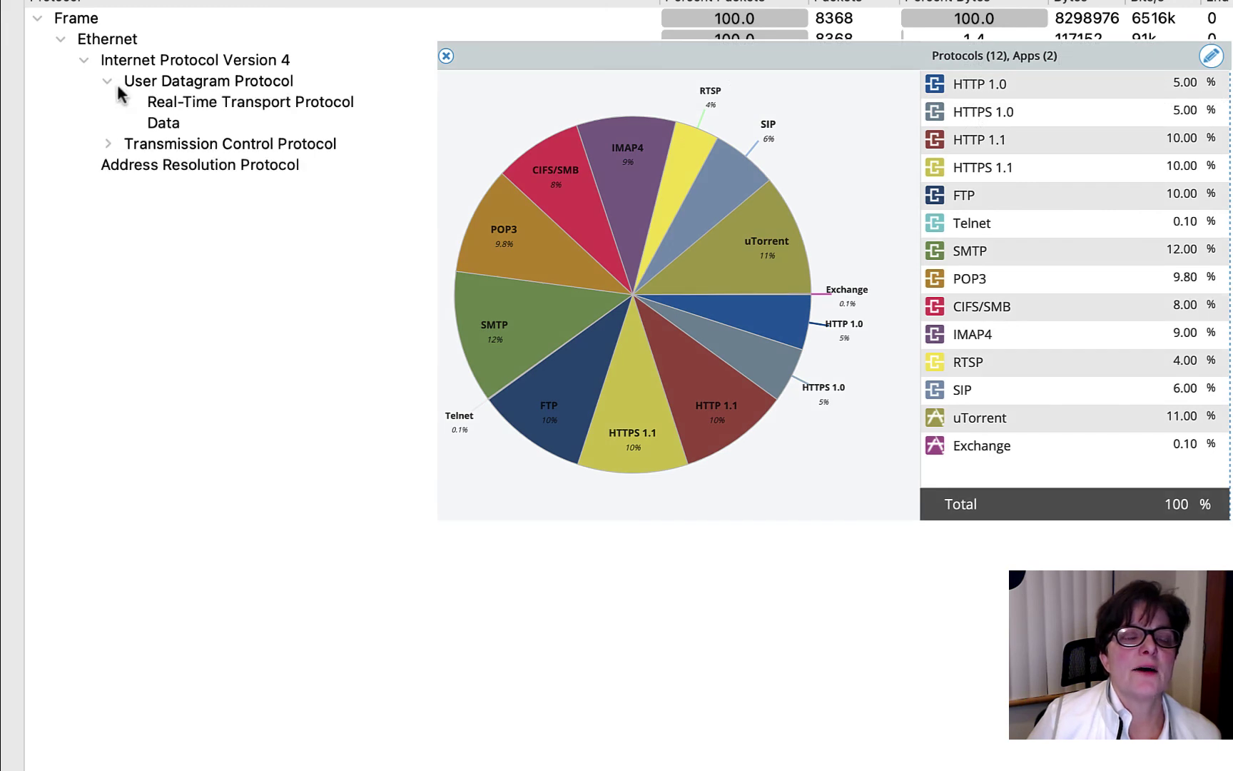
{"action": "left_click", "coordinate": [108, 145]}
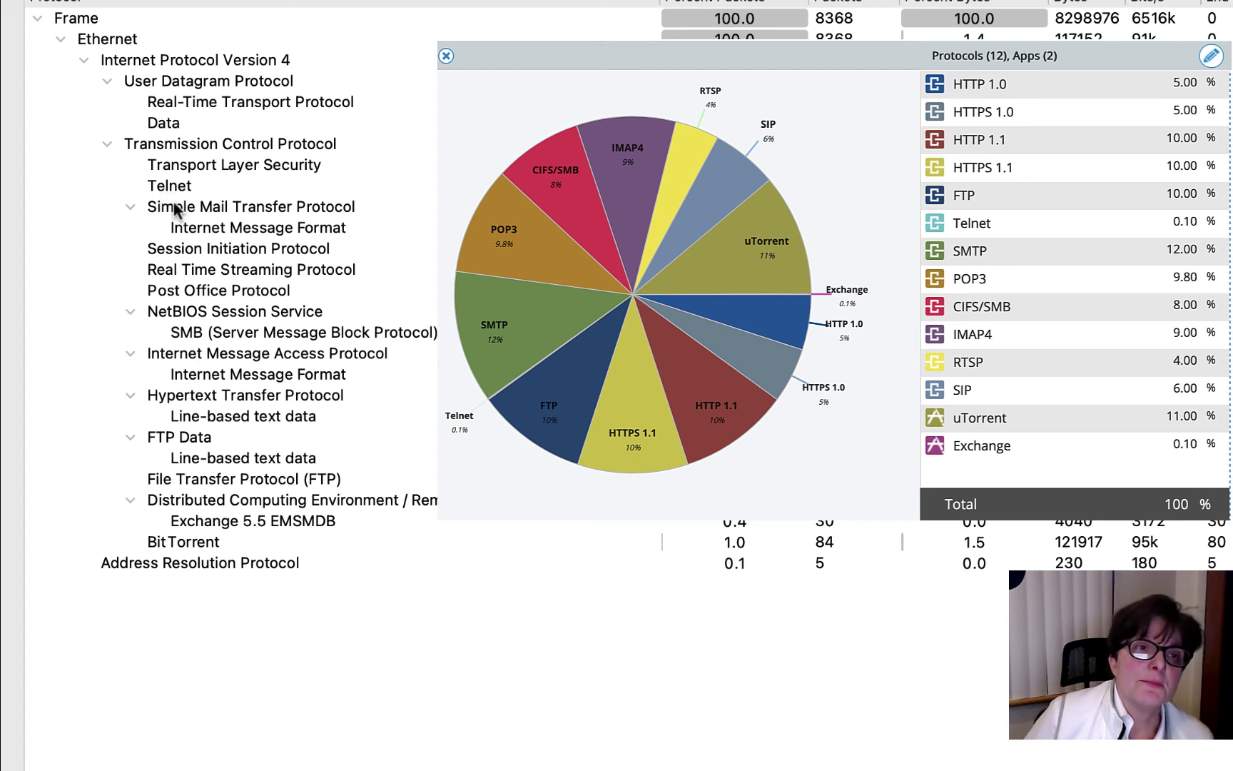
{"action": "left_click", "coordinate": [205, 337]}
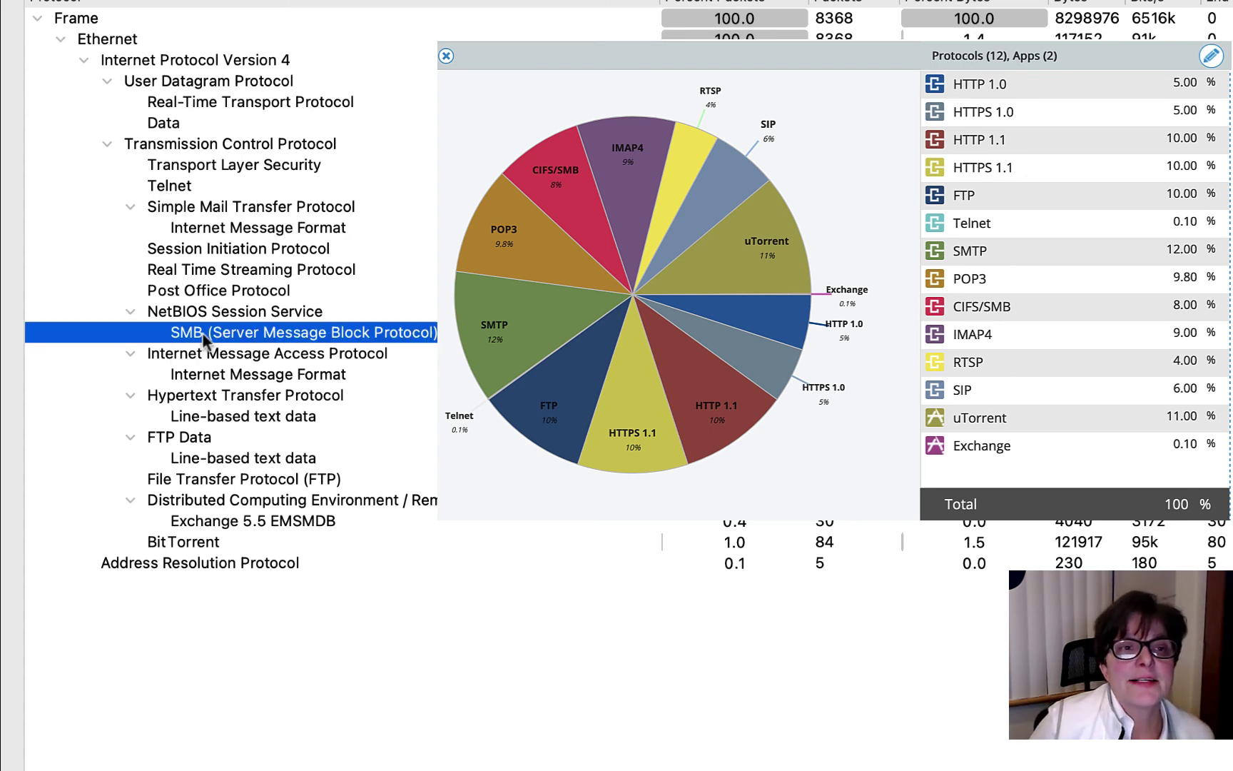
{"action": "left_click", "coordinate": [204, 392]}
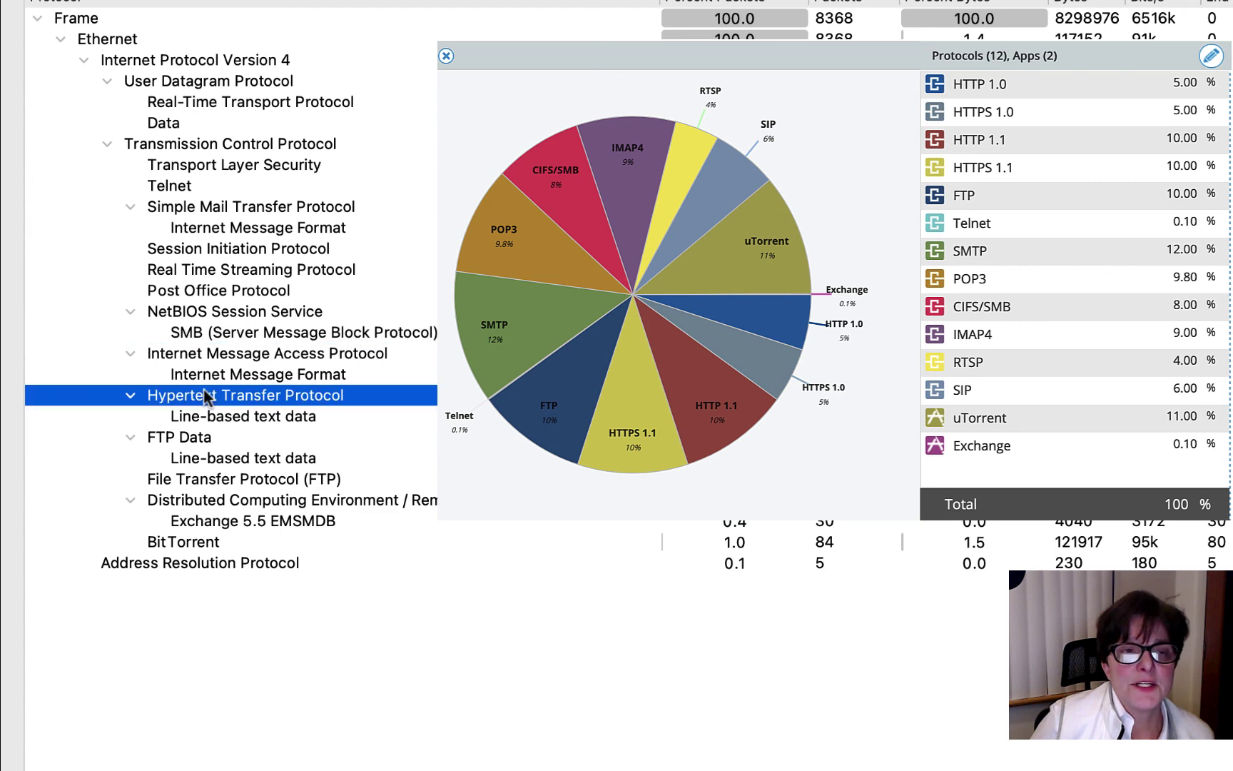
{"action": "left_click", "coordinate": [187, 439]}
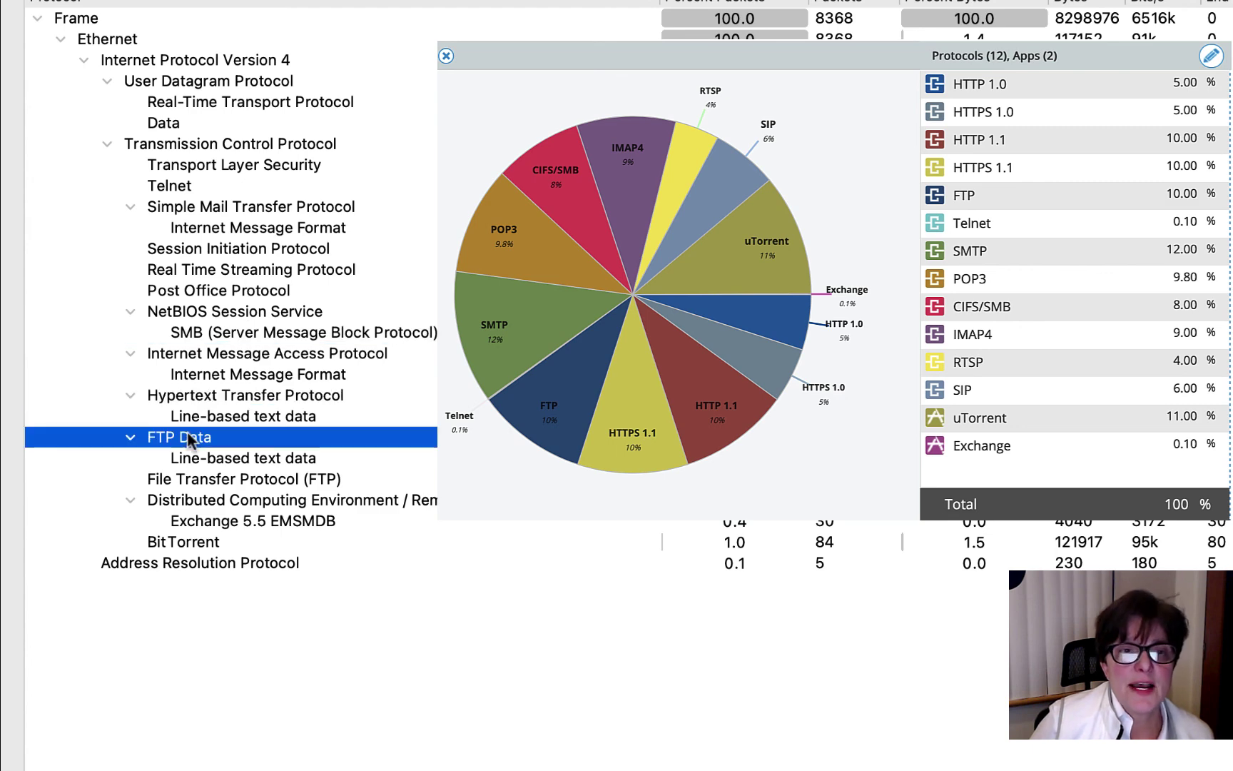
{"action": "left_click", "coordinate": [169, 543]}
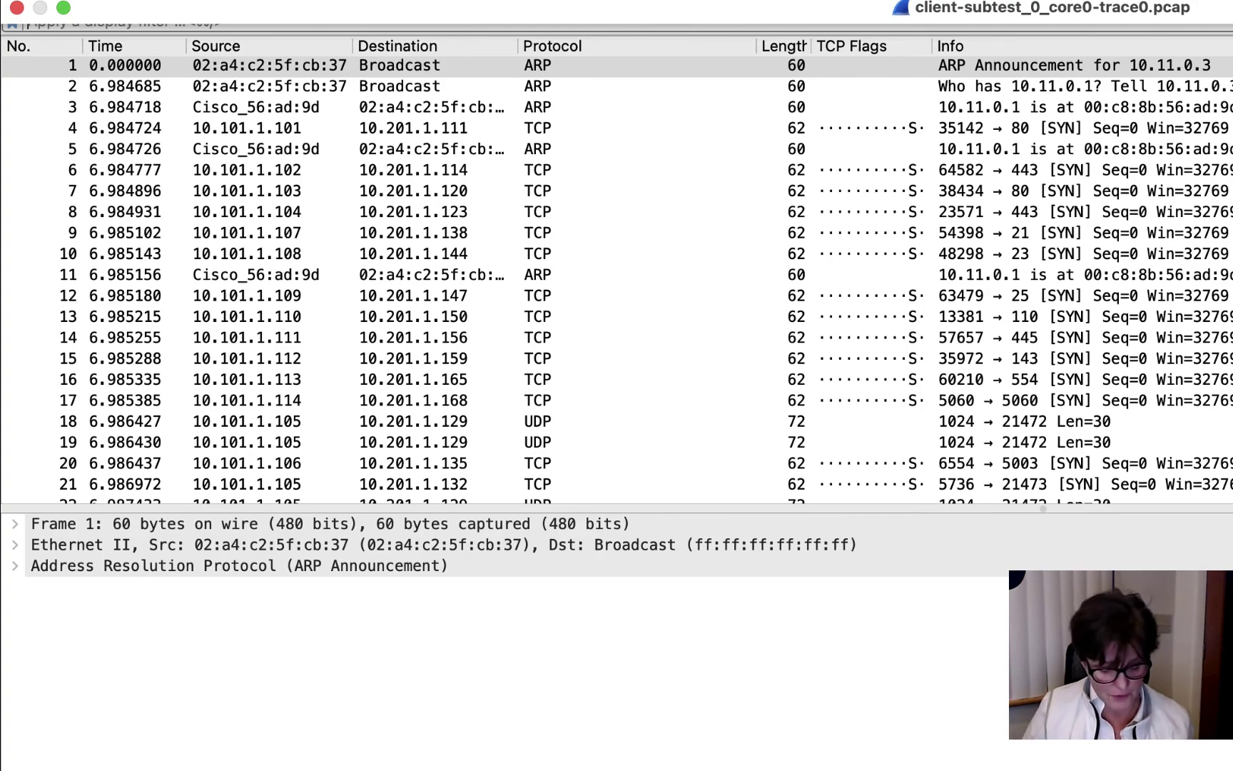
Step: Switch to the CyberFlood test in Firefox and review the client network's receive window, port range and congestion control settings
{"action": "key", "text": "super+Tab"}
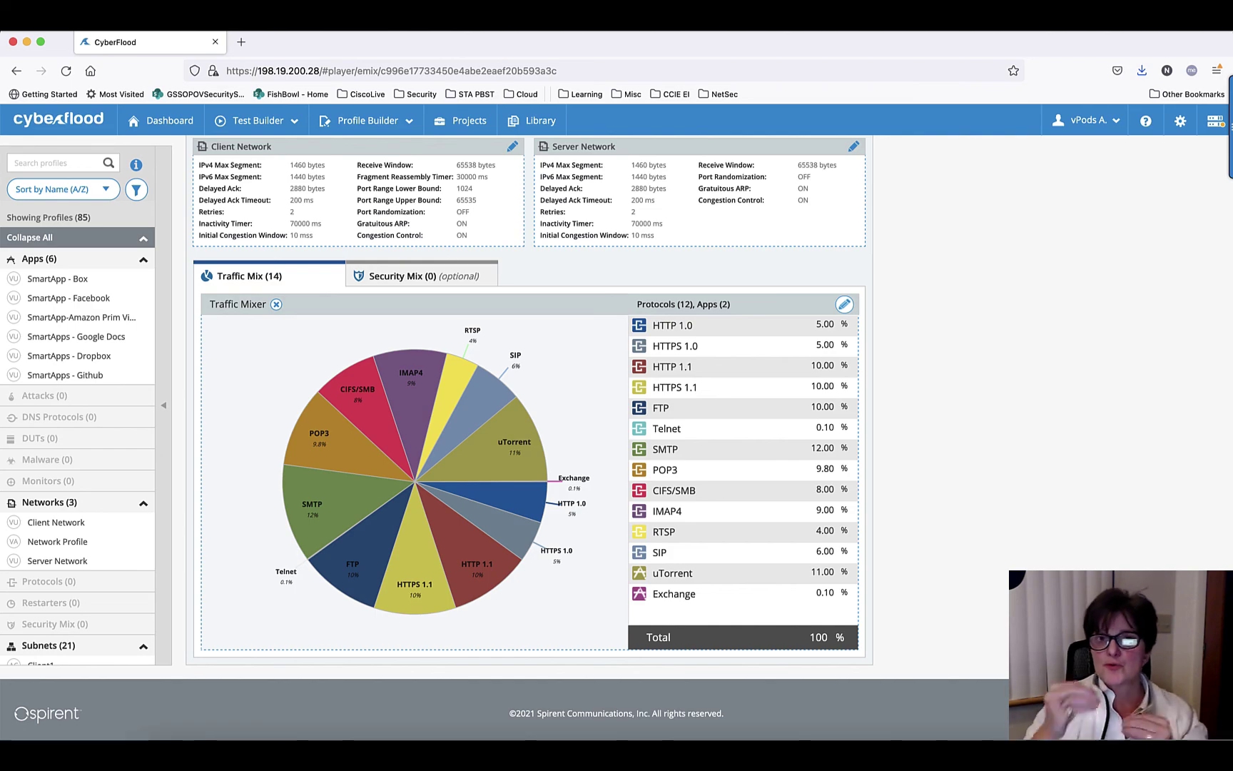
{"action": "scroll", "coordinate": [1034, 484], "scroll_direction": "up", "scroll_amount": 5}
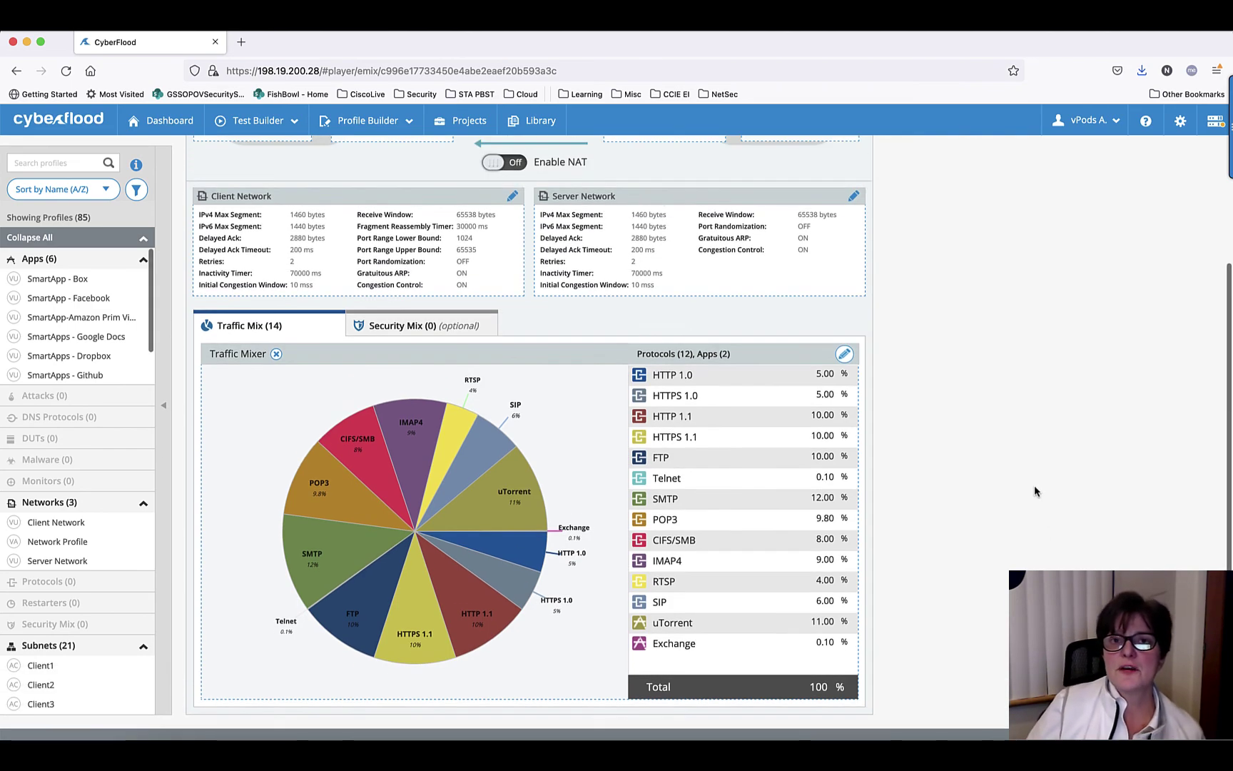
{"action": "scroll", "coordinate": [1034, 485], "scroll_direction": "up", "scroll_amount": 2}
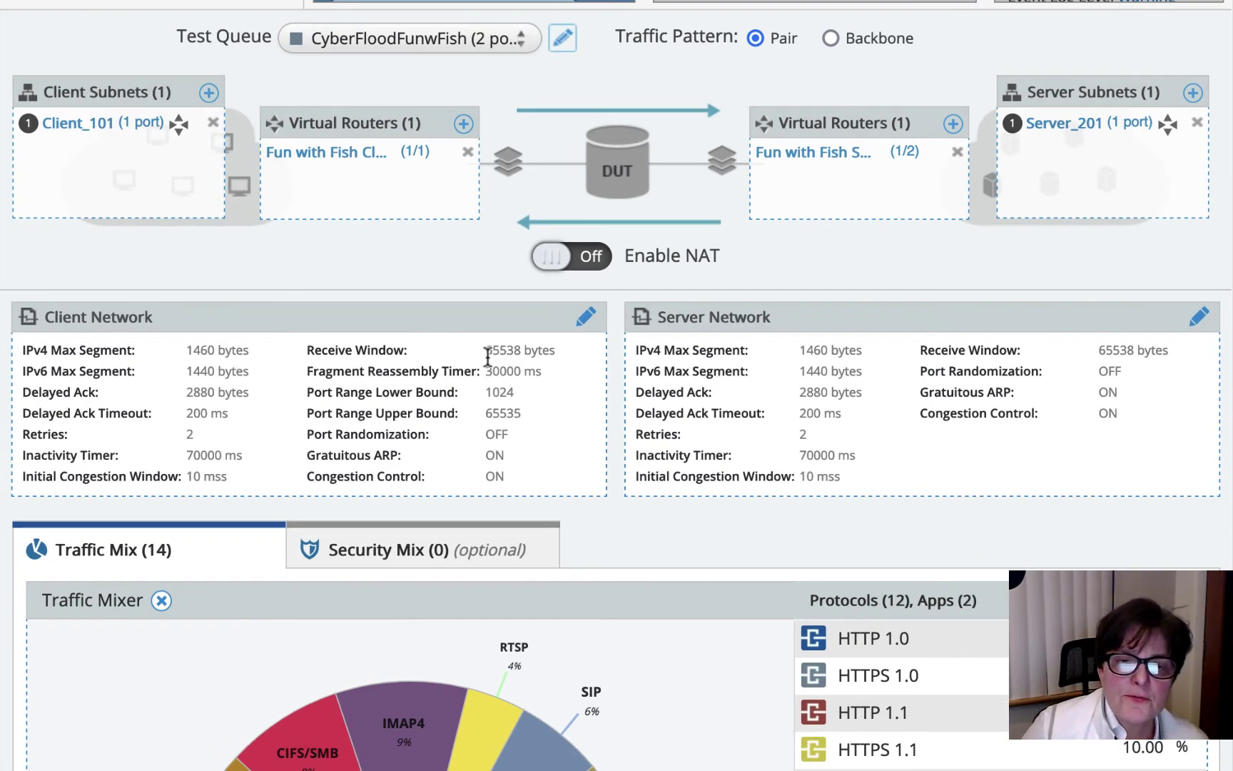
{"action": "left_click_drag", "start_coordinate": [487, 355], "coordinate": [508, 478]}
{"action": "left_click", "coordinate": [1035, 347]}
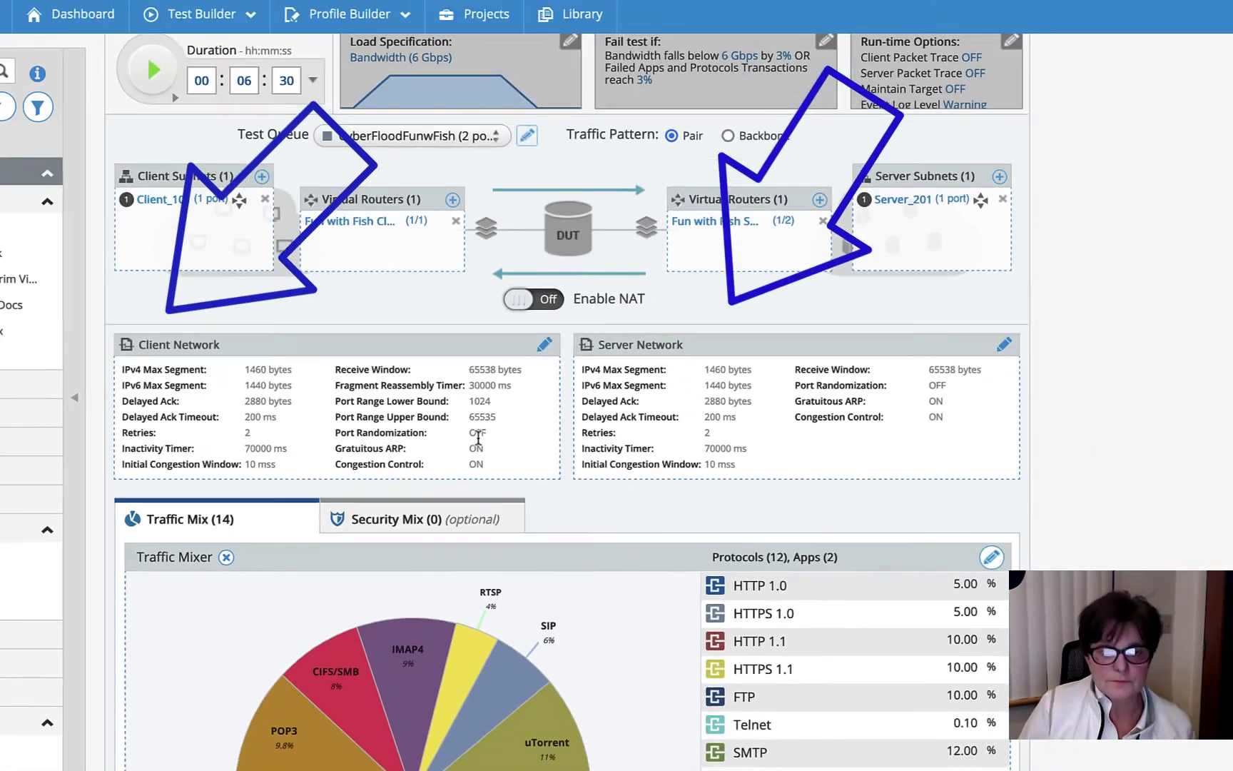
Step: Switch back to Wireshark, enlarge the packet list and examine the client-server TCP handshakes, HTTP requests and TLS exchanges
{"action": "key", "text": "super+Tab"}
{"action": "left_click", "coordinate": [464, 440]}
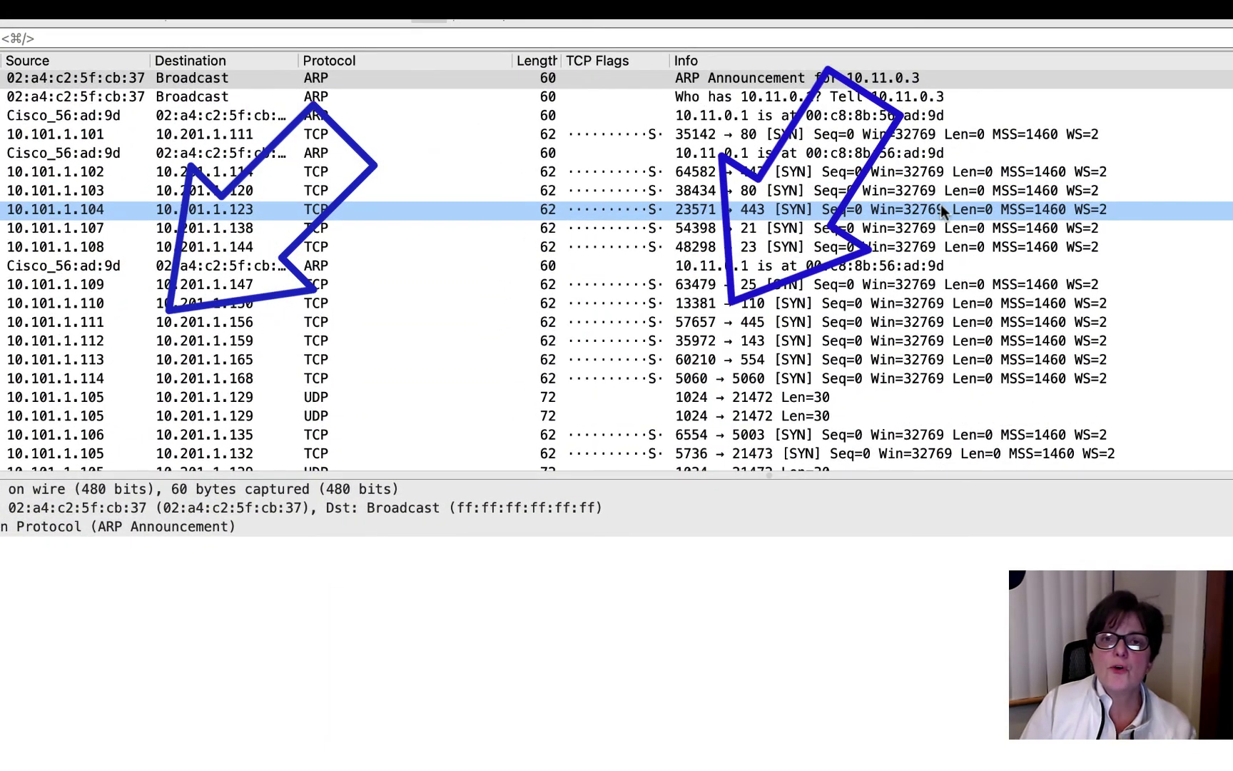
{"action": "left_click", "coordinate": [918, 306]}
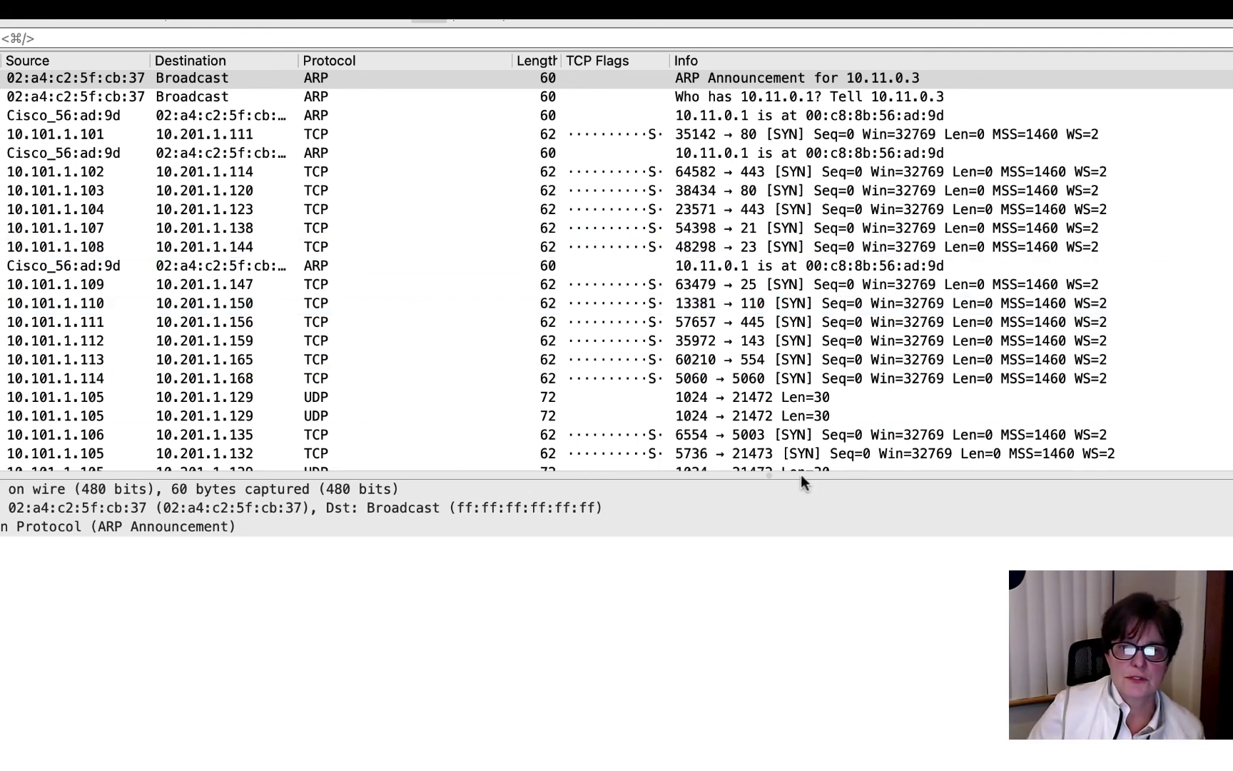
{"action": "left_click_drag", "start_coordinate": [786, 477], "coordinate": [774, 654]}
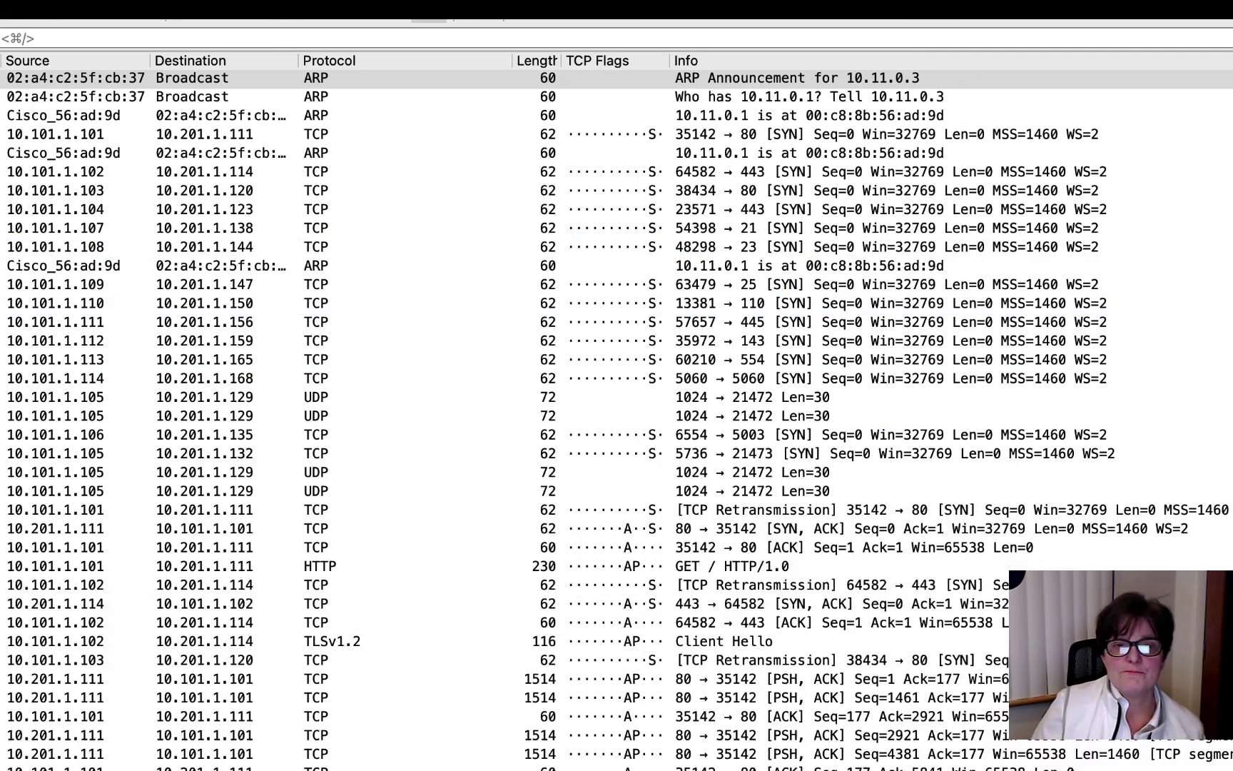
{"action": "scroll", "coordinate": [771, 568], "scroll_direction": "down", "scroll_amount": 9}
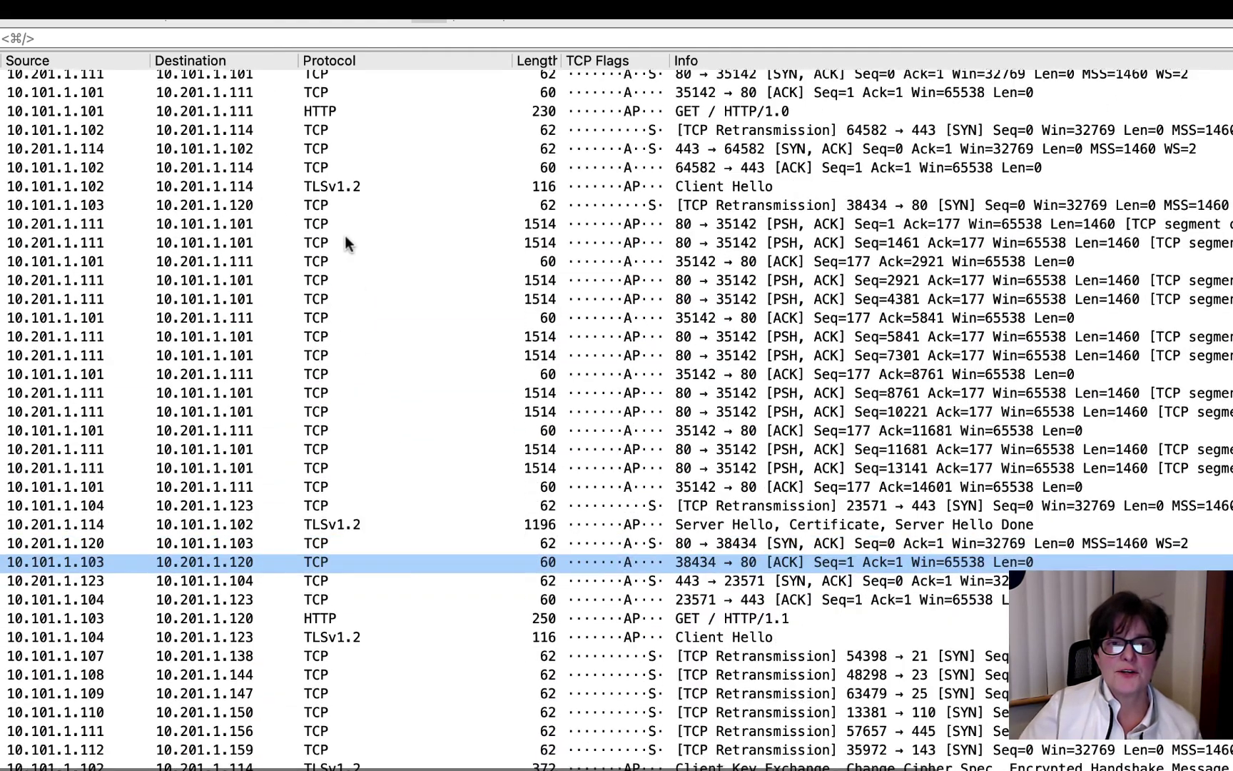
{"action": "scroll", "coordinate": [469, 350], "scroll_direction": "down", "scroll_amount": 3}
Step: Switch from the Wireshark capture to Microsoft PowerPoint
{"action": "key", "text": "super+Tab"}
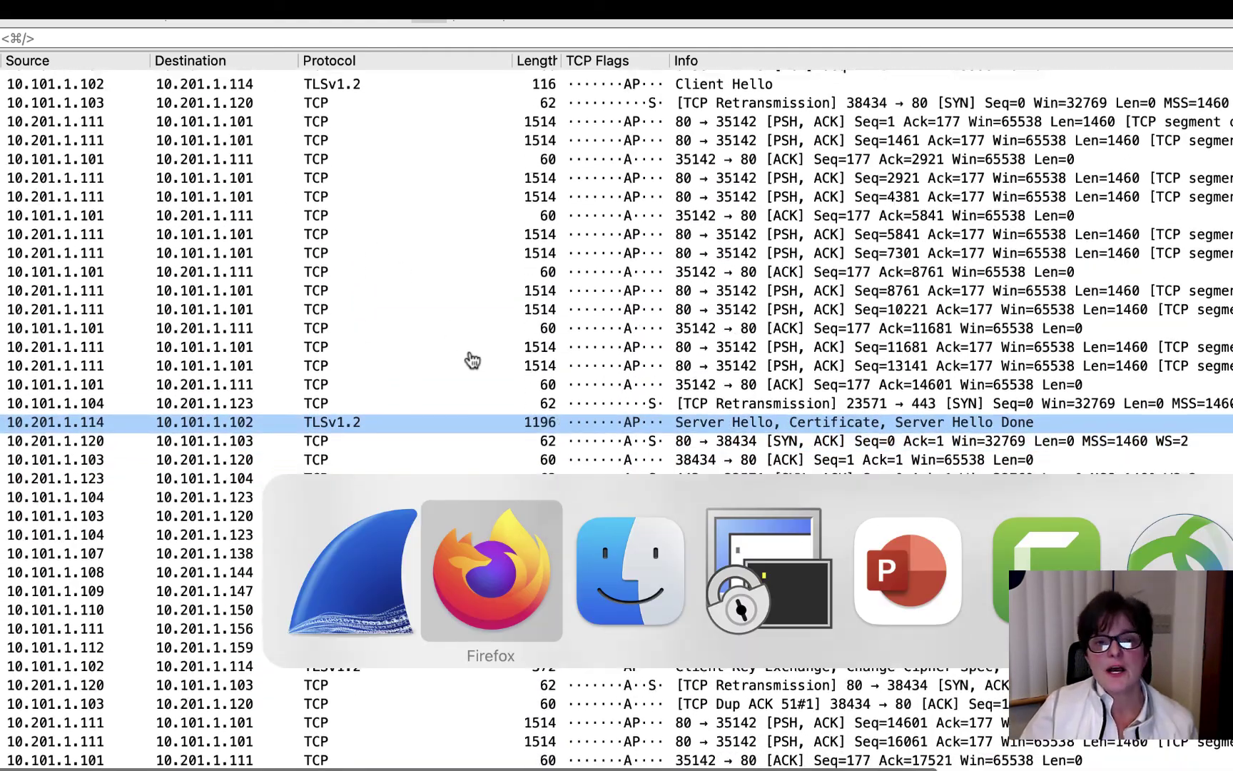
{"action": "key", "text": "super+Tab"}
{"action": "key", "text": "super+Tab"}
{"action": "key", "text": "super+Tab"}
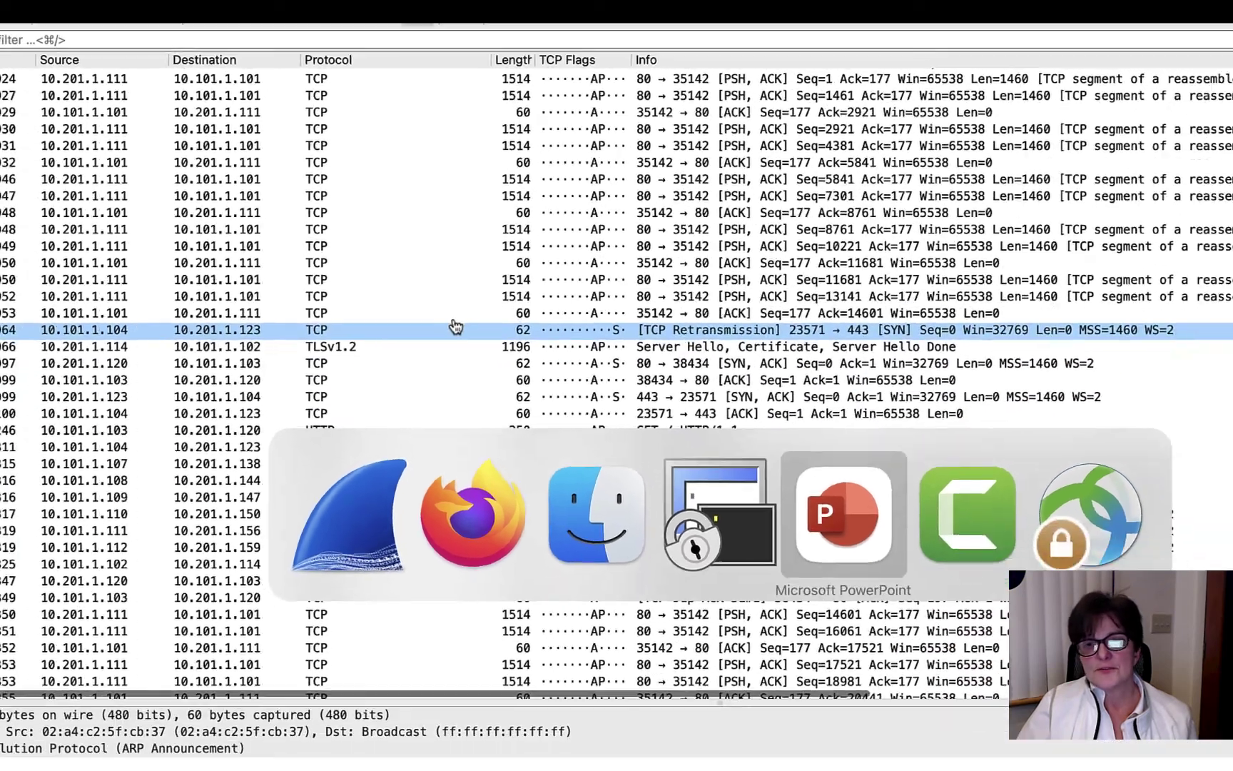